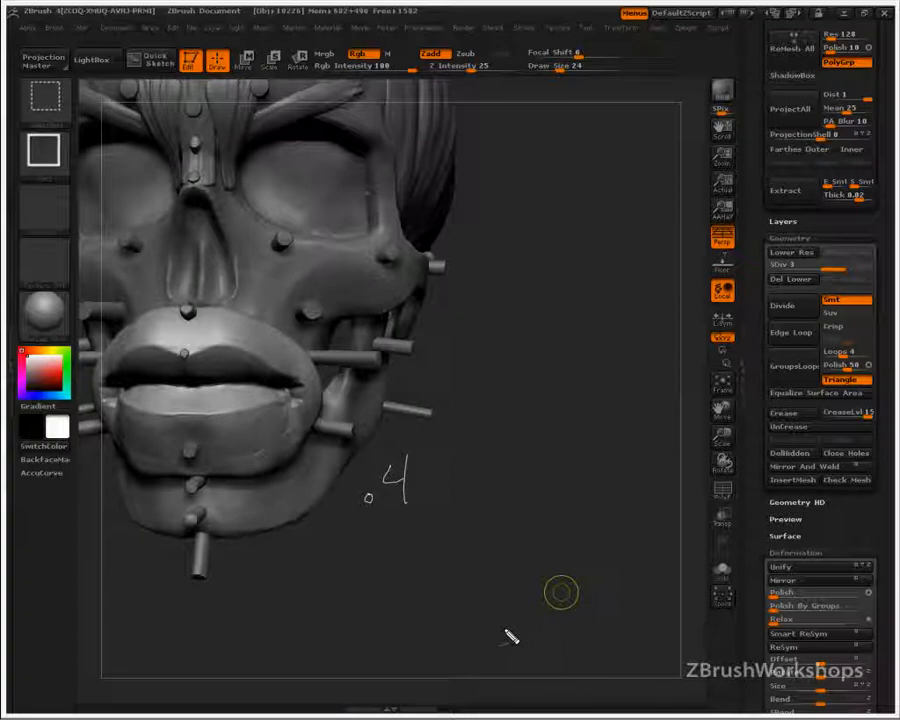
- Write the formula .4+(.6x teeth height) by hand across the viewport beside the jaw
mouse_move(426, 472)
mouse_down()
mouse_move(426, 494)
mouse_move(433, 482)
mouse_up()
mouse_move(461, 440)
mouse_down()
mouse_move(441, 496)
mouse_move(461, 517)
mouse_up()
click(481, 499)
mouse_move(518, 456)
mouse_down()
mouse_move(506, 487)
mouse_move(546, 494)
mouse_up()
drag(546, 477, 531, 494)
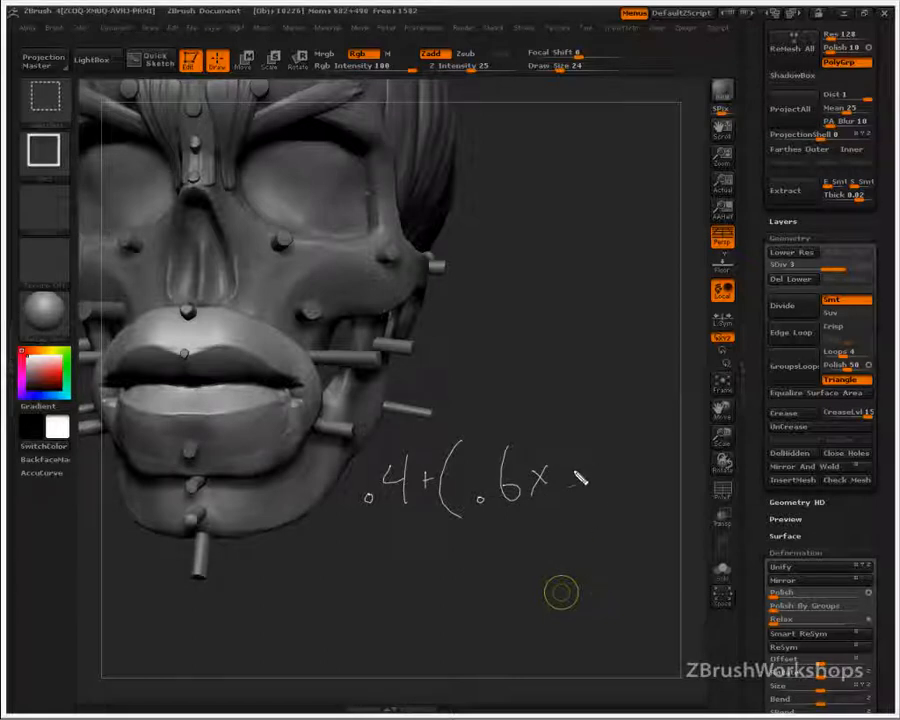
drag(579, 430, 575, 505)
drag(565, 478, 628, 485)
drag(640, 436, 627, 491)
mouse_move(622, 475)
mouse_down()
mouse_move(645, 470)
mouse_move(668, 488)
mouse_up()
mouse_move(680, 433)
mouse_down()
mouse_move(682, 484)
mouse_move(702, 488)
mouse_up()
drag(707, 483, 745, 500)
mouse_move(750, 440)
mouse_down()
mouse_move(760, 490)
mouse_move(770, 490)
mouse_up()
mouse_move(758, 470)
mouse_down()
mouse_move(778, 468)
mouse_move(772, 505)
mouse_up()
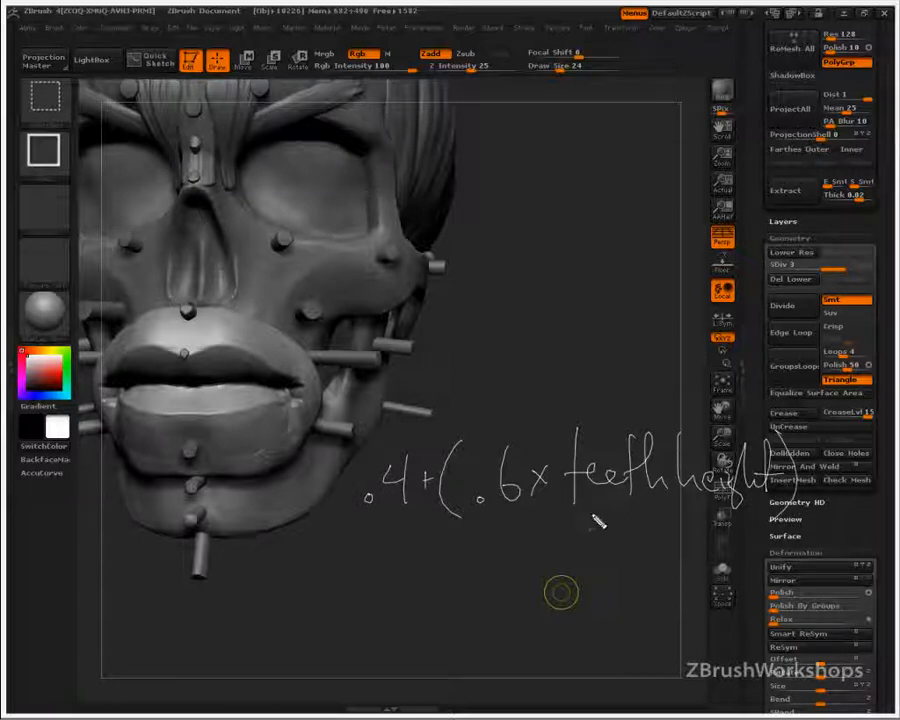
mouse_move(590, 402)
mouse_down()
mouse_move(621, 376)
mouse_move(653, 384)
mouse_move(684, 368)
mouse_move(703, 382)
mouse_up()
mouse_move(518, 331)
mouse_down()
mouse_move(540, 329)
mouse_move(526, 376)
mouse_up()
drag(514, 381, 531, 377)
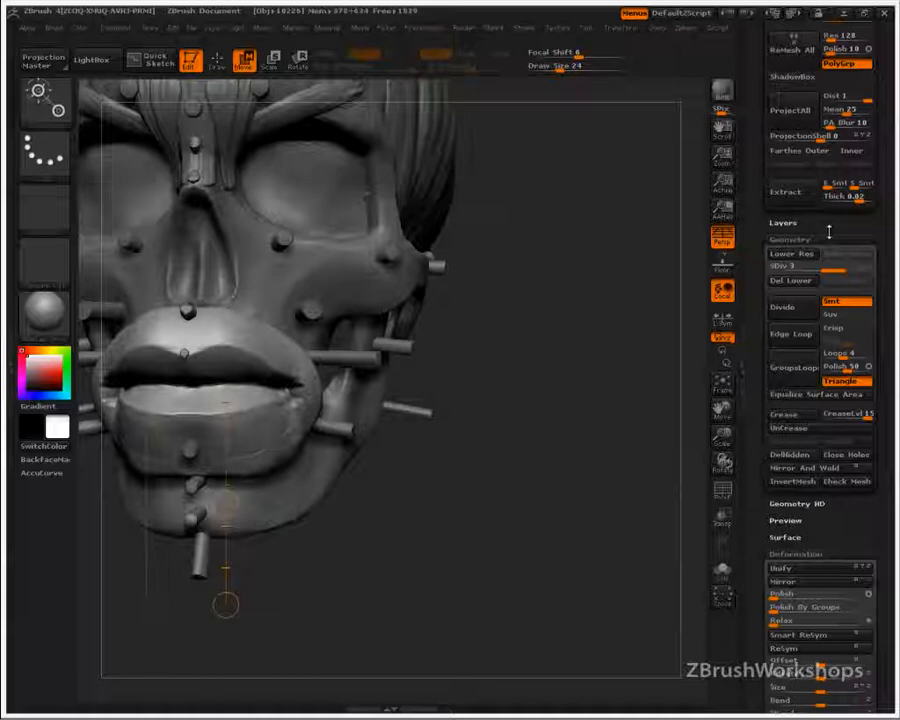
- Make the anat_0515a skull the active subtool and hide the PolySphere_1 lips to expose the teeth
drag(830, 233, 826, 600)
drag(776, 349, 760, 246)
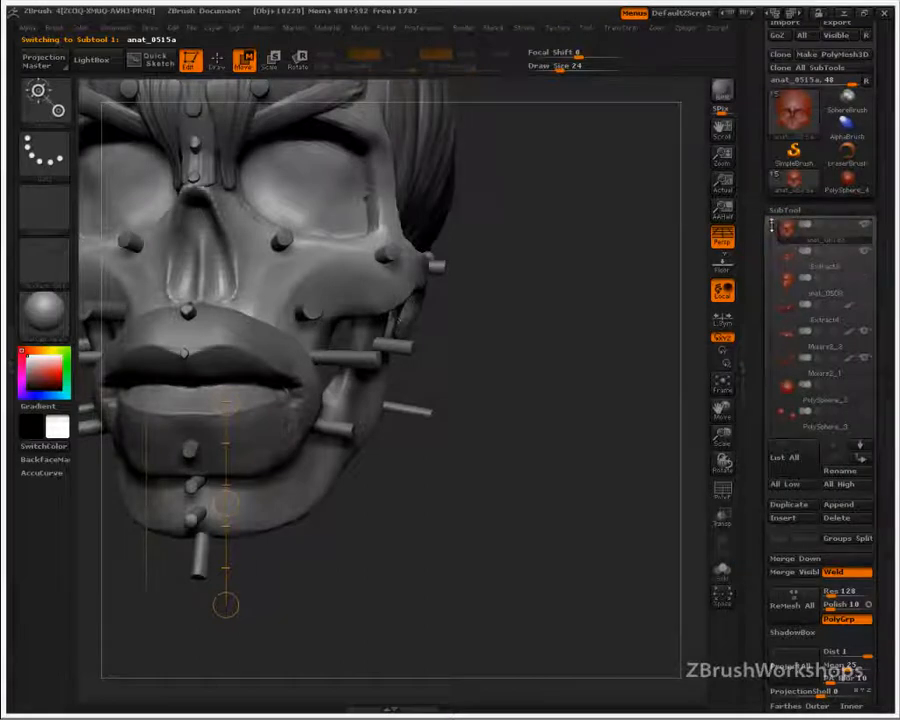
drag(772, 228, 776, 358)
click(864, 334)
- Measure the height of an upper front tooth with the Transpose line, from gum edge to biting edge
drag(558, 498, 526, 472)
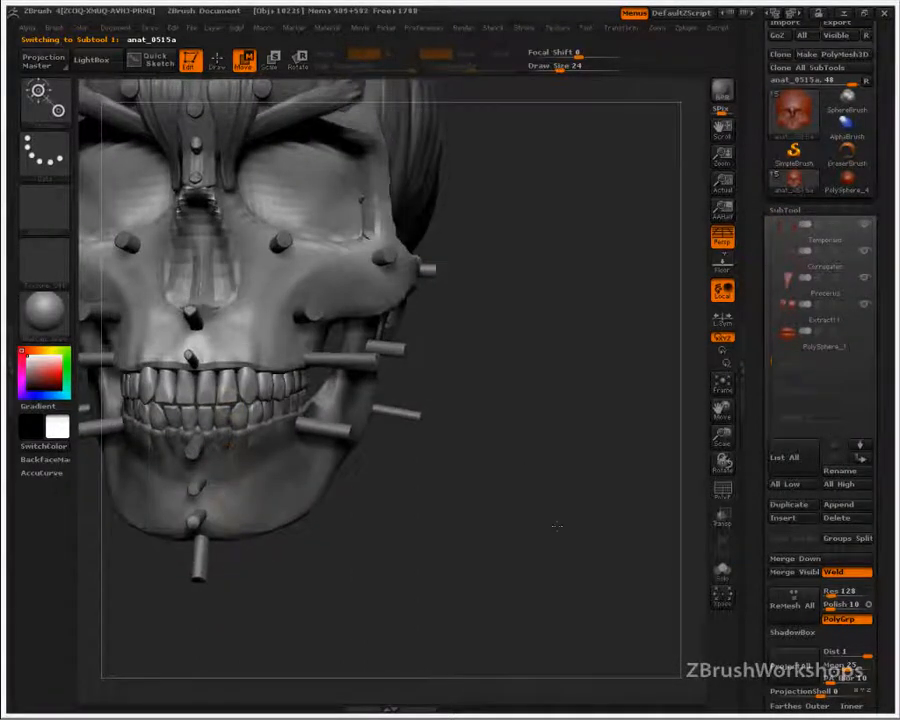
alt+drag(557, 526, 562, 582)
drag(198, 372, 198, 413)
drag(163, 370, 164, 374)
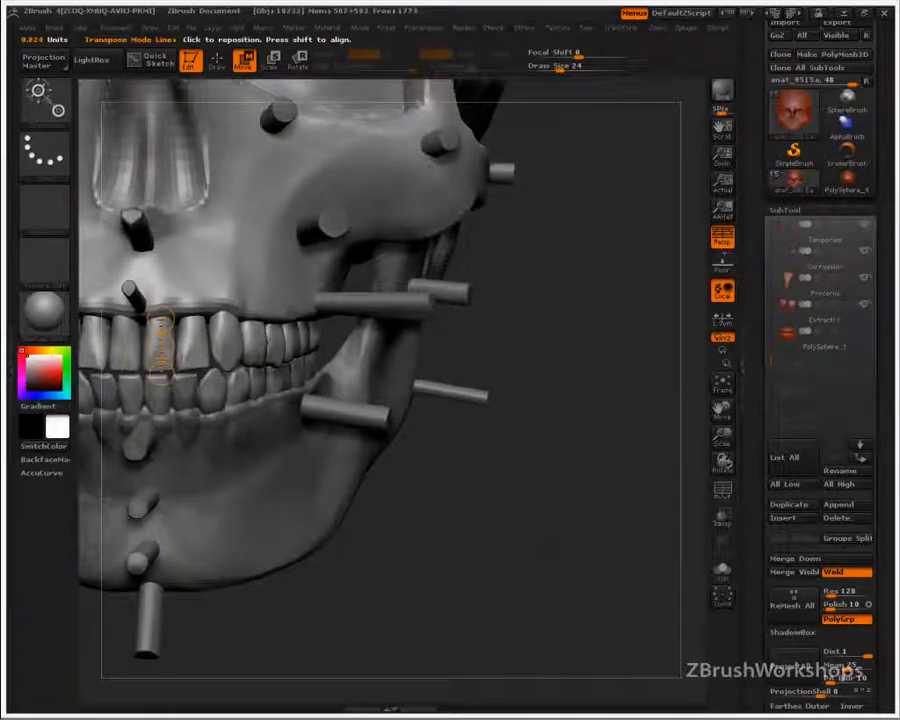
click(163, 321)
drag(173, 363, 174, 365)
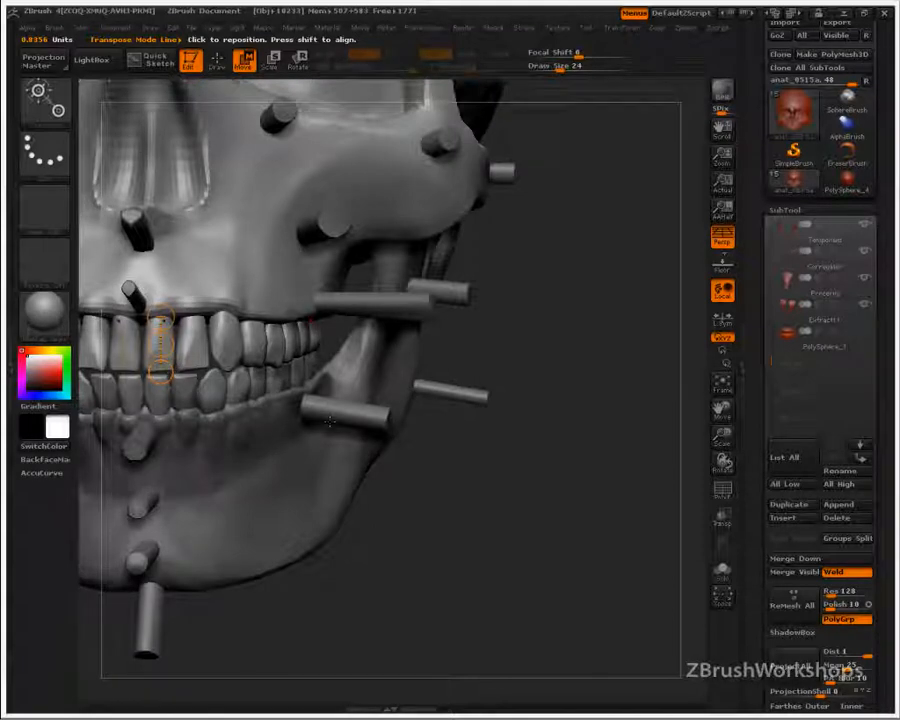
drag(160, 393, 161, 410)
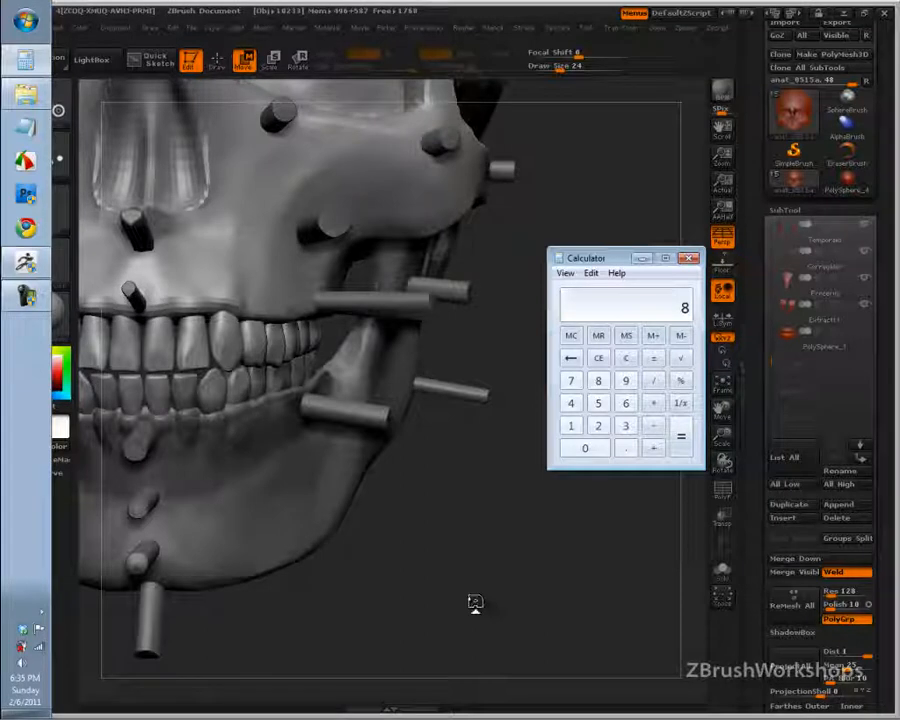
- In the Calculator, multiply 8 by 0.6 and add 0.4 to the product
click(653, 402)
click(629, 451)
click(626, 403)
click(682, 438)
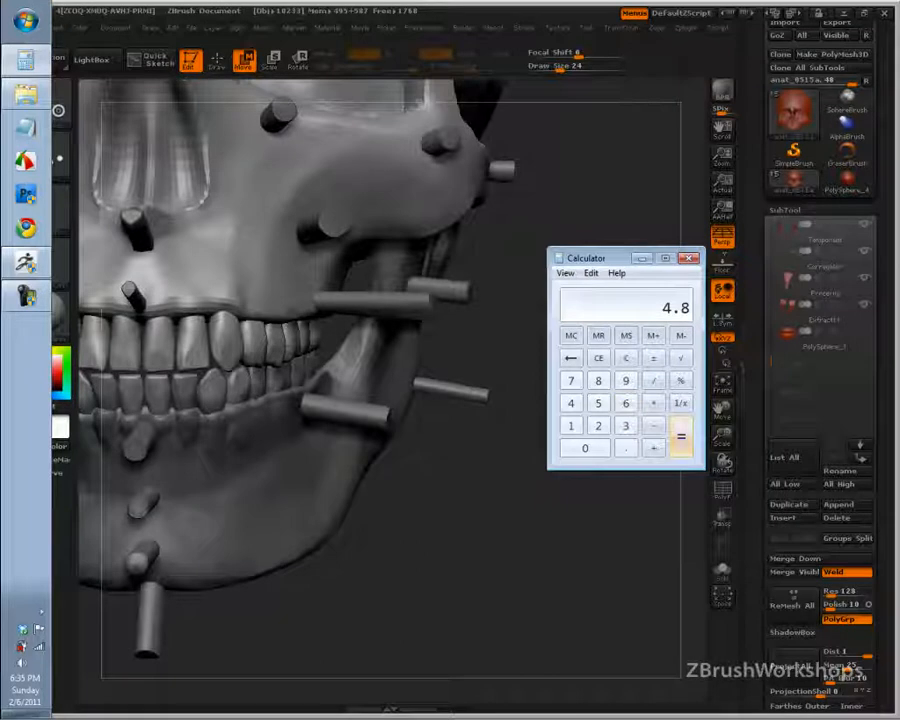
click(654, 447)
click(626, 449)
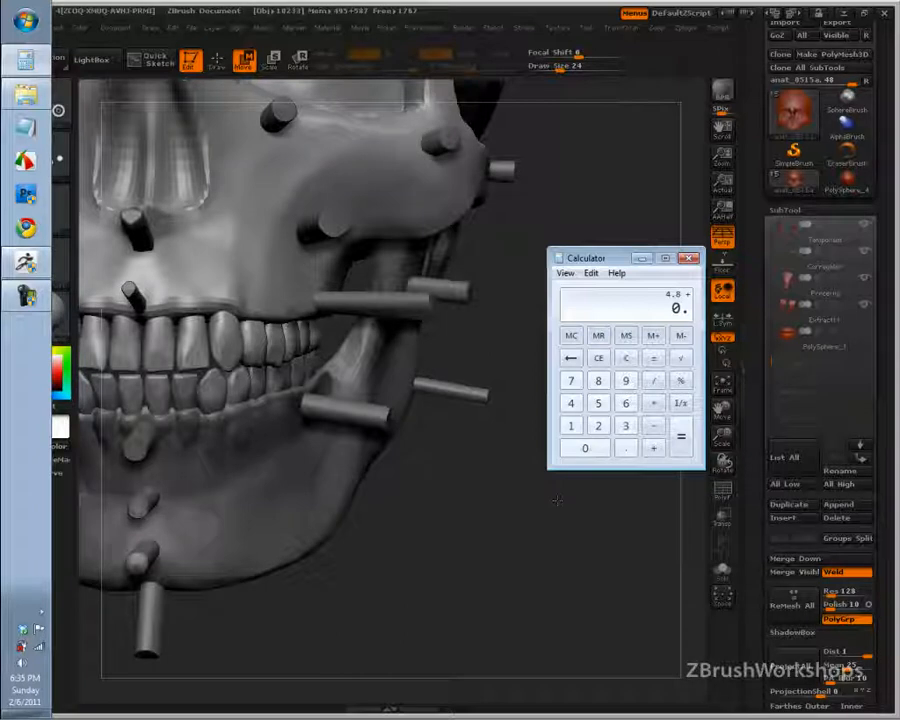
click(571, 403)
click(680, 437)
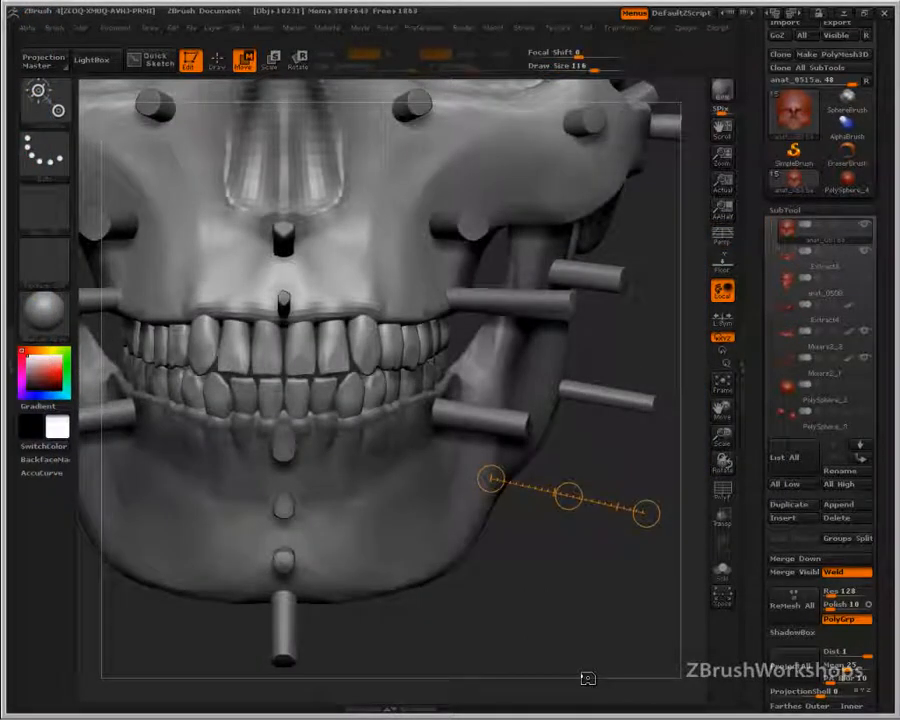
- Make the PolySphere_1 lips active and draw a vertical Transpose line about 5.78 units long down from the upper lip's border
drag(771, 228, 773, 358)
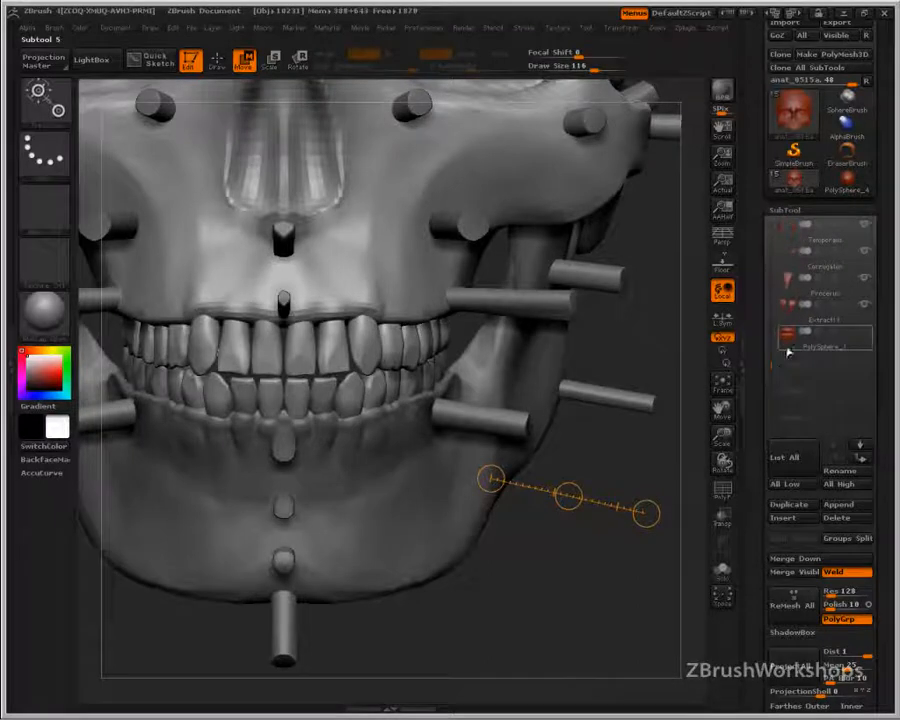
click(787, 343)
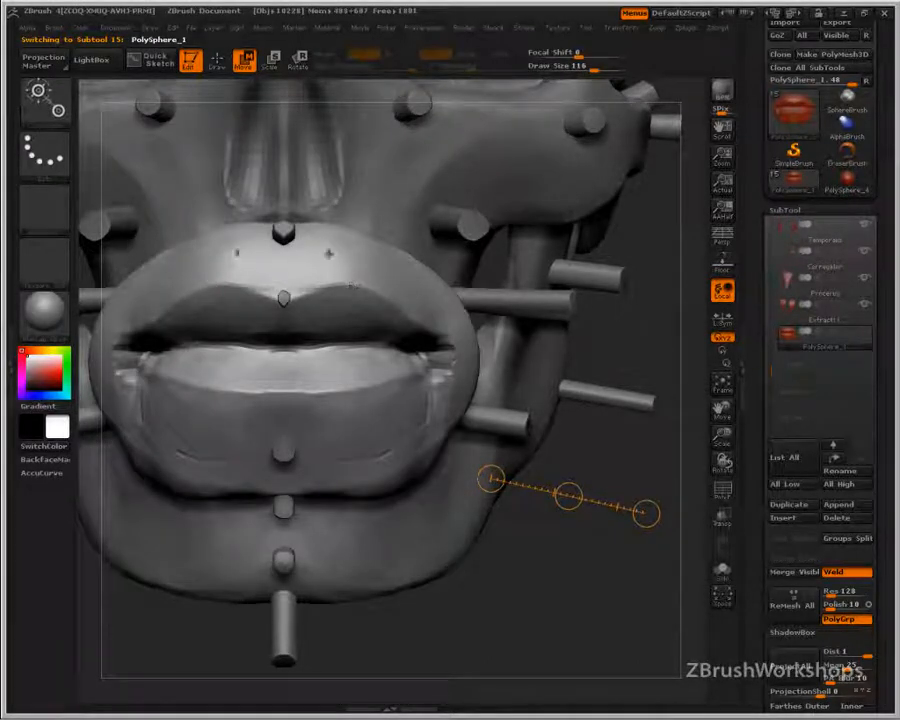
mouse_move(350, 284)
mouse_down()
mouse_move(362, 655)
mouse_move(351, 657)
mouse_up()
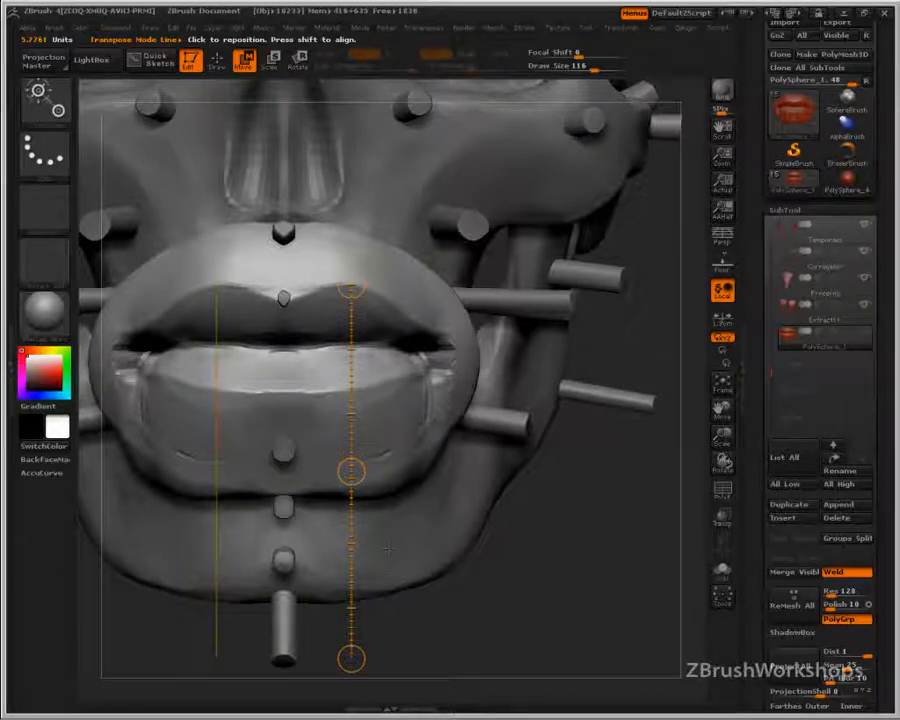
- Reshape the lips around the mouth opening with the brush at draw size 99 and smooth the mouth corners
key(q)
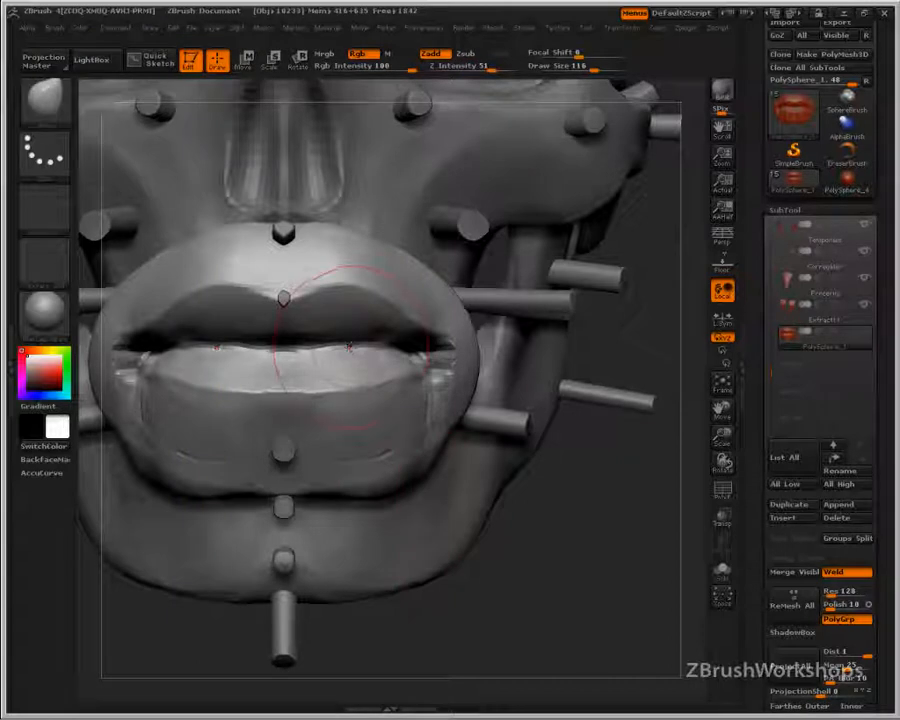
key(s)
mouse_move(349, 345)
mouse_down()
mouse_move(358, 346)
mouse_move(306, 349)
mouse_move(336, 342)
mouse_move(337, 283)
mouse_move(379, 303)
mouse_up()
key(s)
key(s)
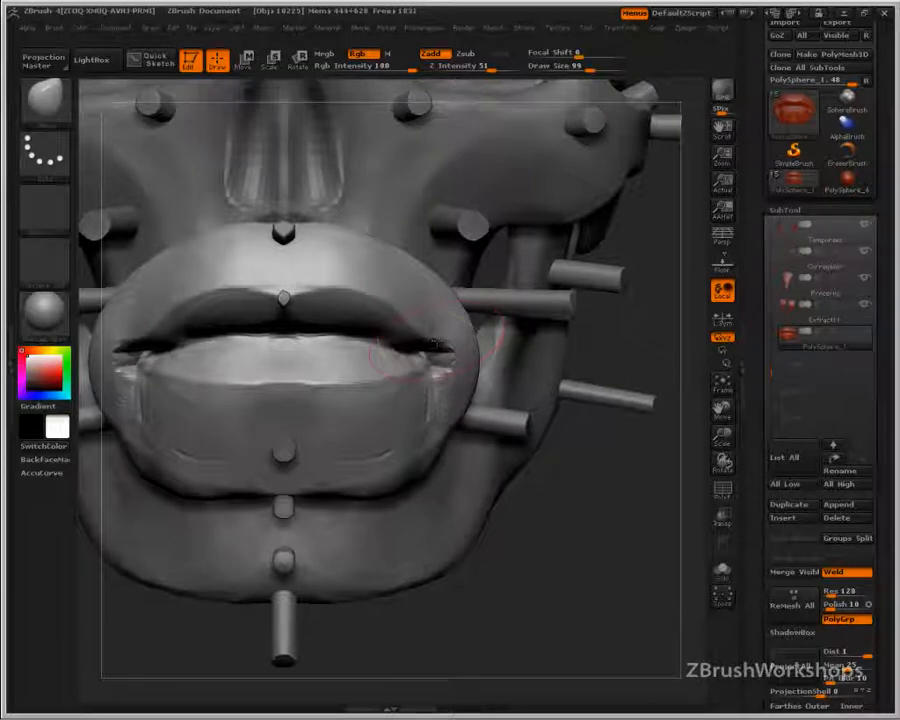
shift+drag(438, 362, 444, 372)
- Refine the mouth corners against the teeth in transparent view, using draw sizes 155 and 87, and restore the opaque view
key(shift+t)
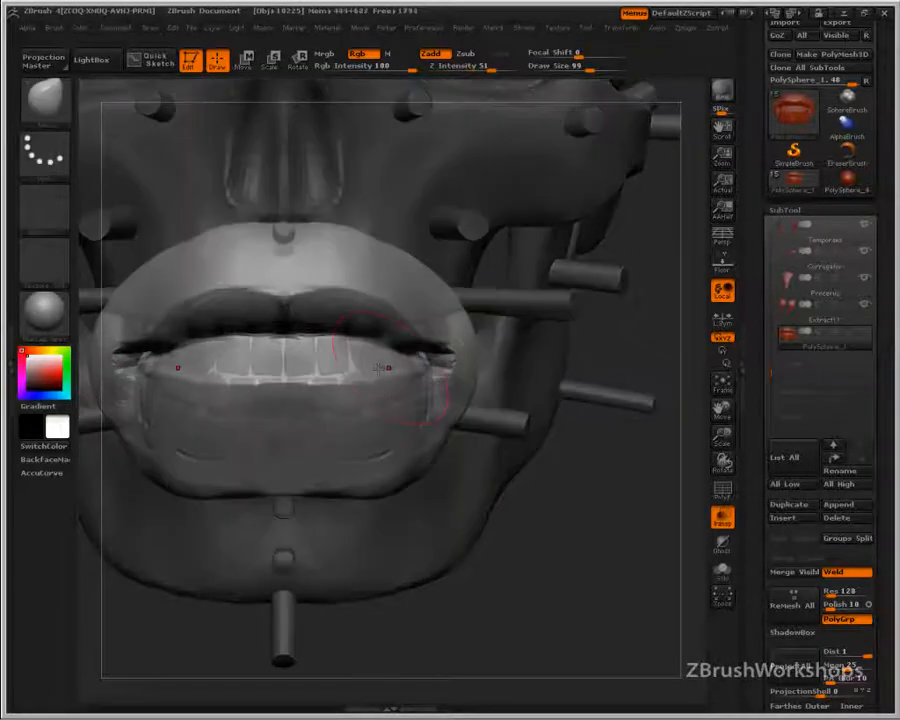
key(bracketright)
key(bracketright)
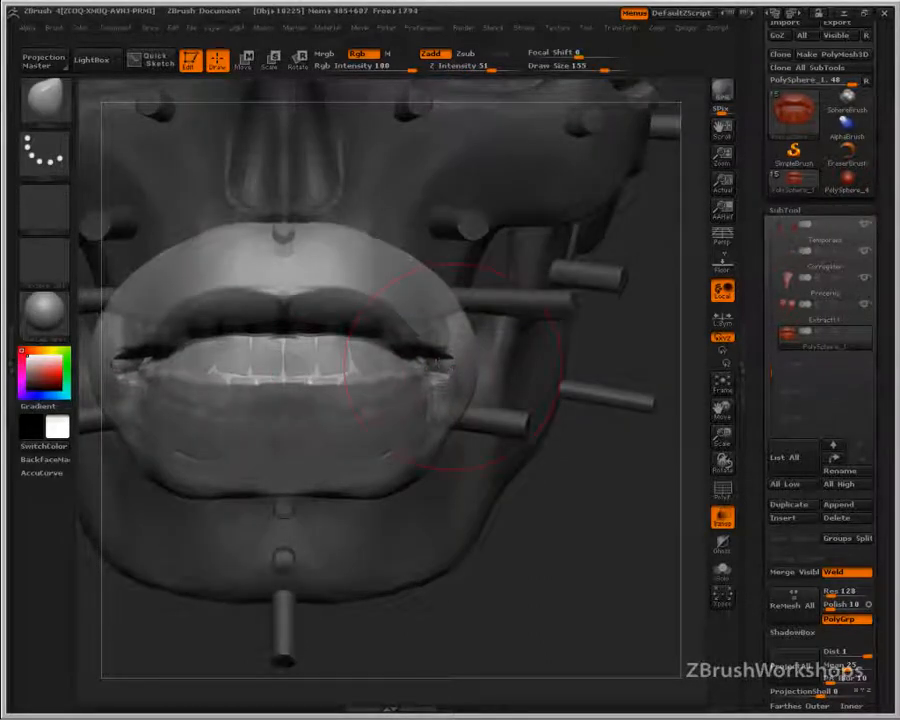
key(bracketleft)
key(bracketleft)
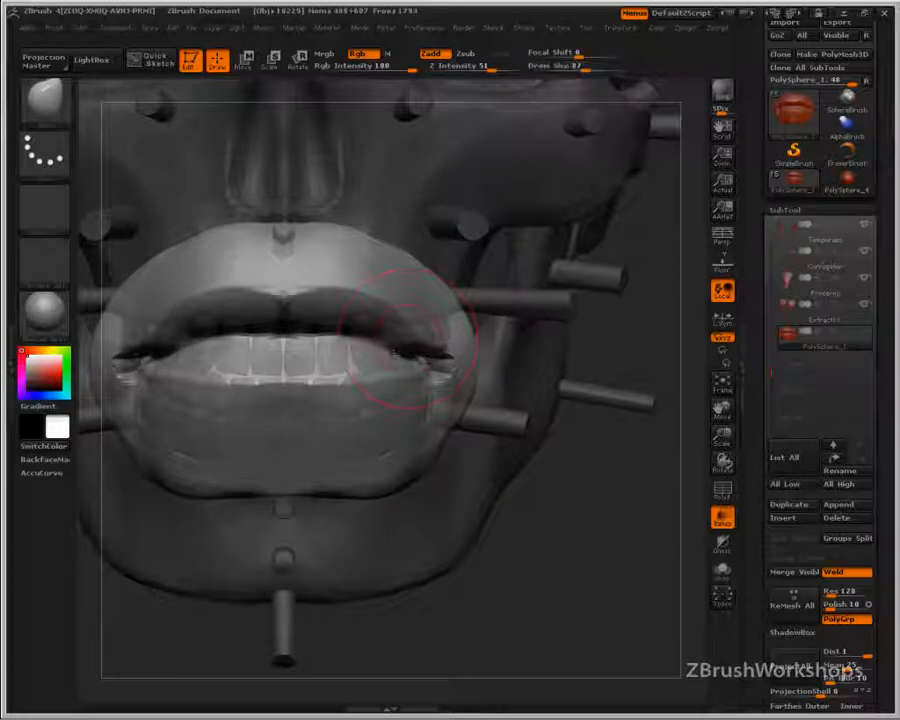
key(shift+t)
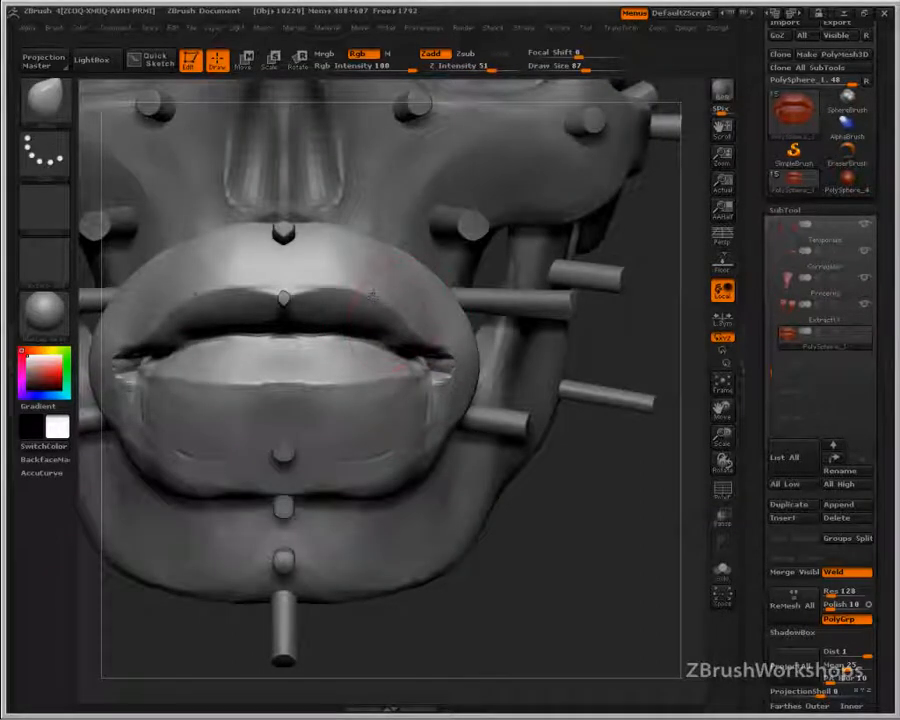
- Align the Transpose line with the upper lip's border and lower that border towards the centre at draw size 87
key(w)
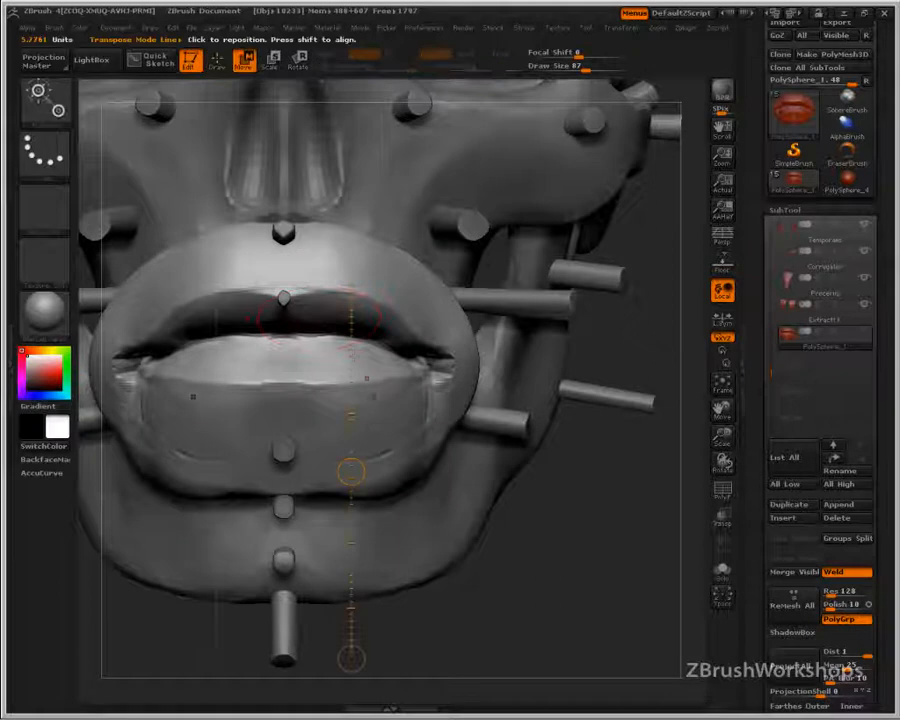
drag(352, 355, 347, 361)
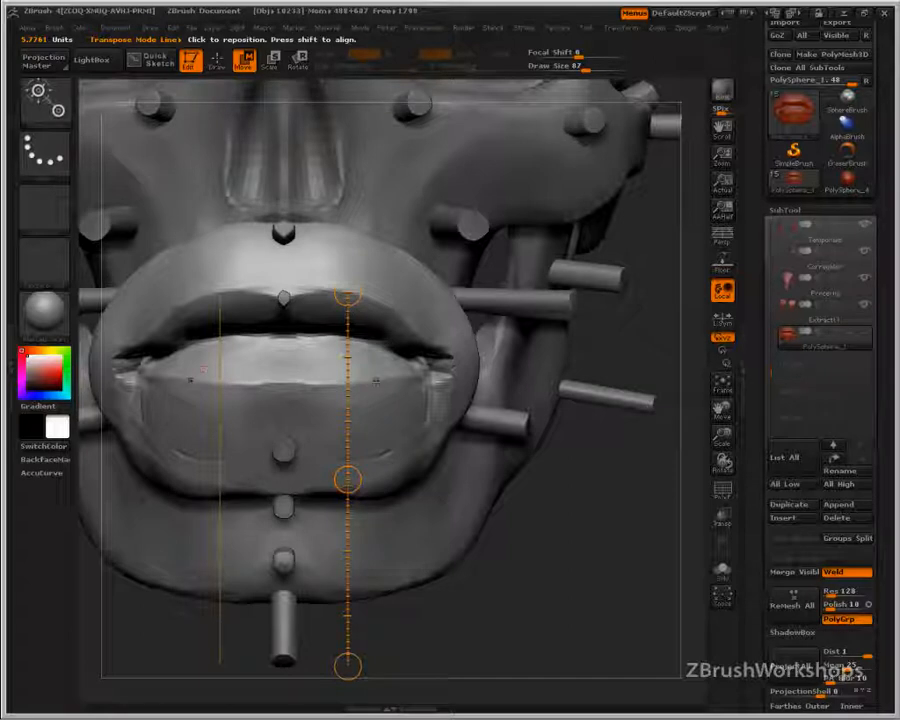
key(q)
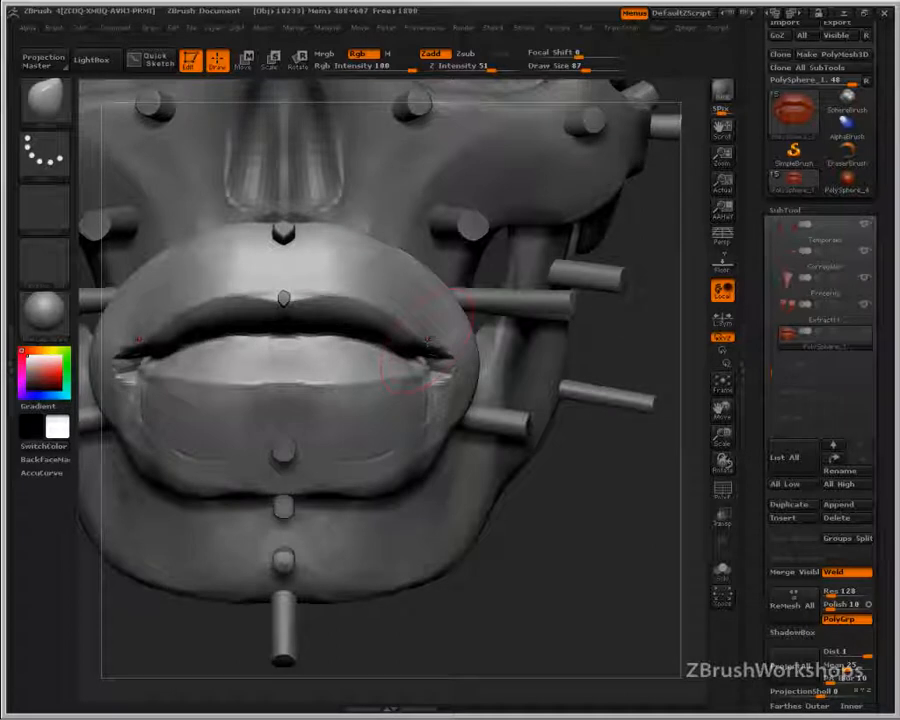
drag(368, 298, 288, 299)
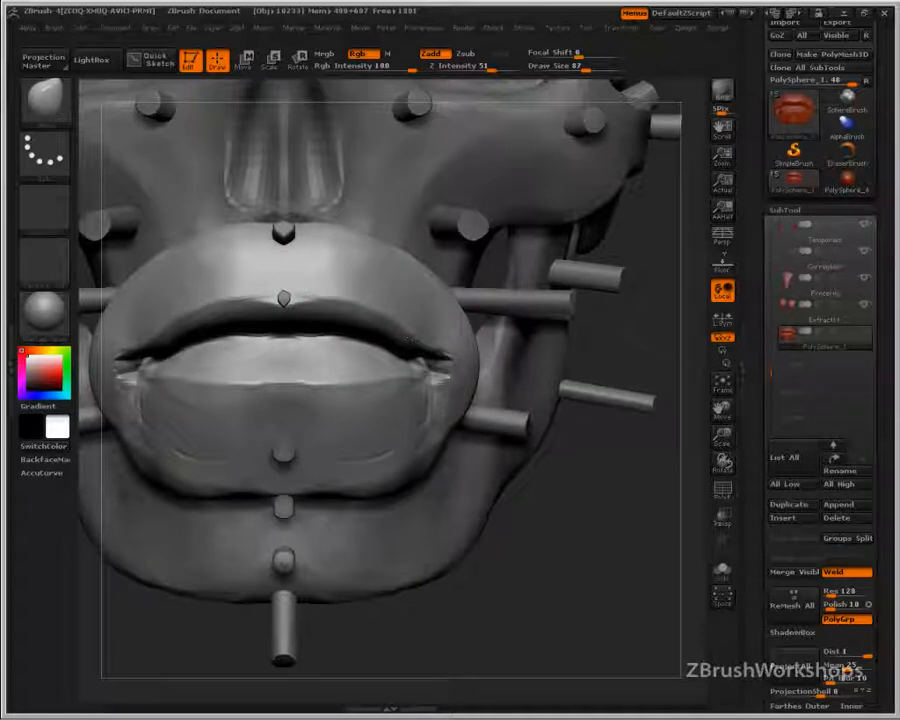
- Recheck the lip height by moving the vertical Transpose line to the reshaped upper lip border
key(w)
drag(347, 294, 347, 668)
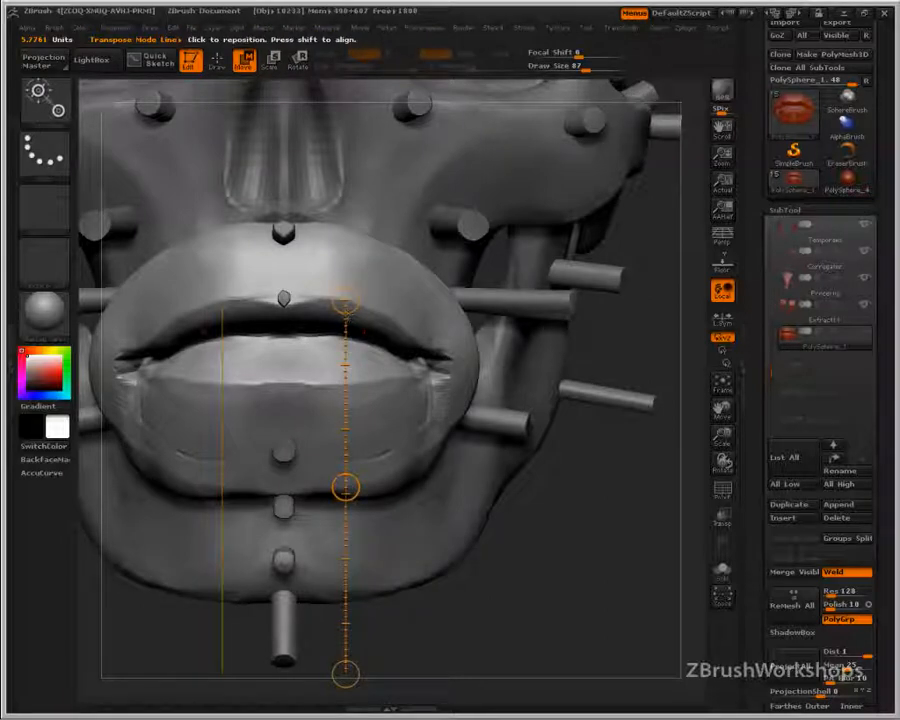
key(q)
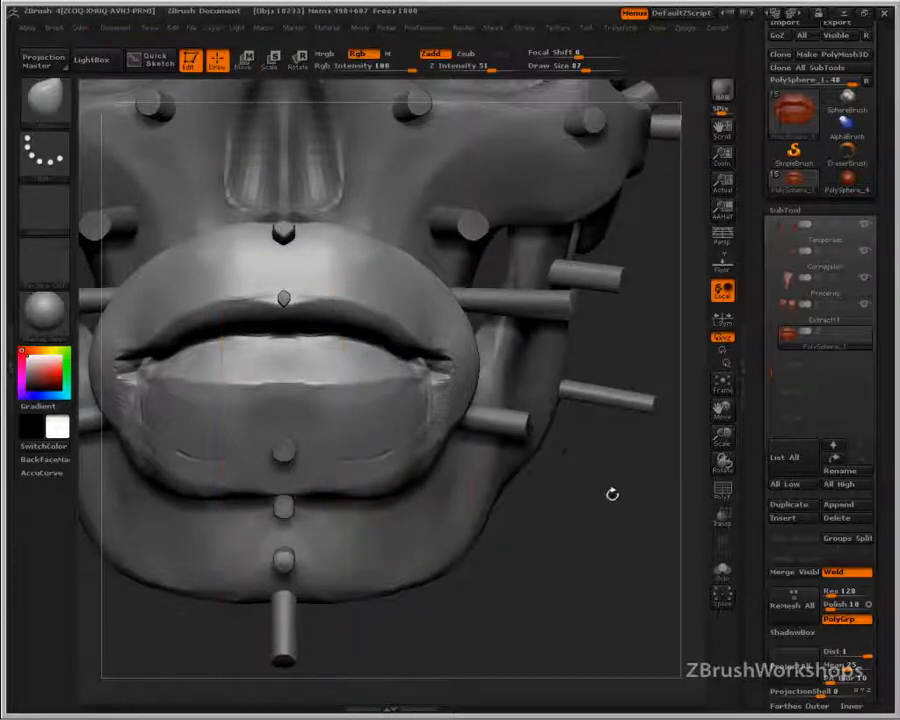
- Sculpt the philtrum down the middle of the upper lip in transparent view, ending with a draw size of 11
key(ctrl+t)
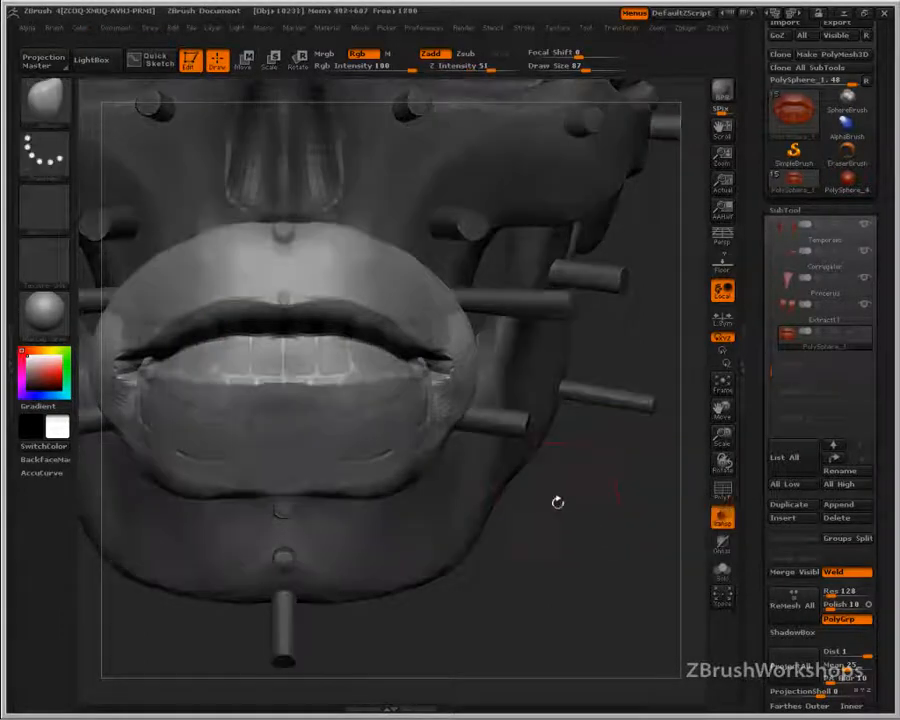
key(s)
mouse_move(320, 299)
mouse_down()
mouse_move(293, 295)
mouse_move(319, 276)
mouse_move(323, 286)
mouse_up()
mouse_move(286, 250)
mouse_down()
mouse_move(285, 263)
mouse_move(296, 260)
mouse_move(291, 272)
mouse_move(285, 249)
mouse_move(283, 290)
mouse_up()
key(s)
drag(291, 286, 287, 287)
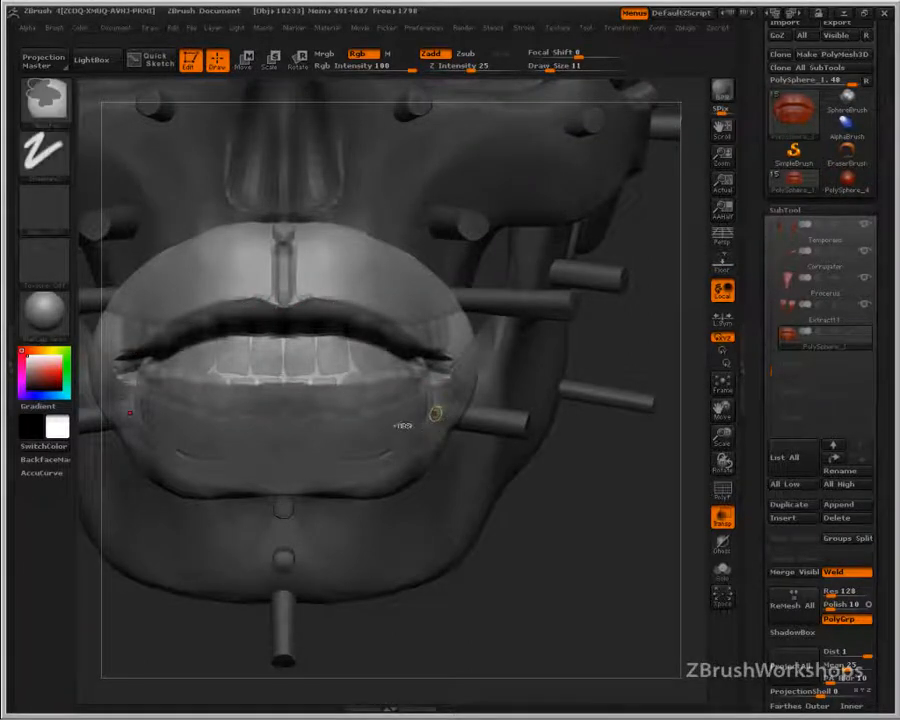
- Isolate the lips in Solo mode and define the central edge of the upper lip with small strokes
key(ctrl+t)
key(alt+s)
drag(585, 454, 588, 380)
mouse_move(311, 285)
mouse_down()
mouse_move(295, 293)
mouse_move(287, 265)
mouse_move(291, 292)
mouse_up()
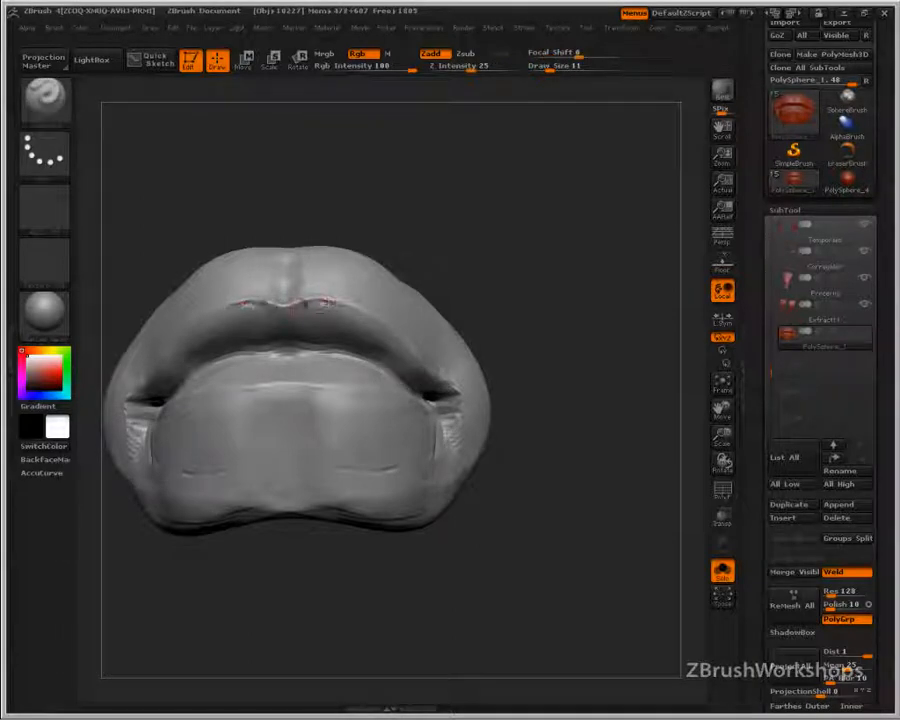
drag(567, 311, 560, 400)
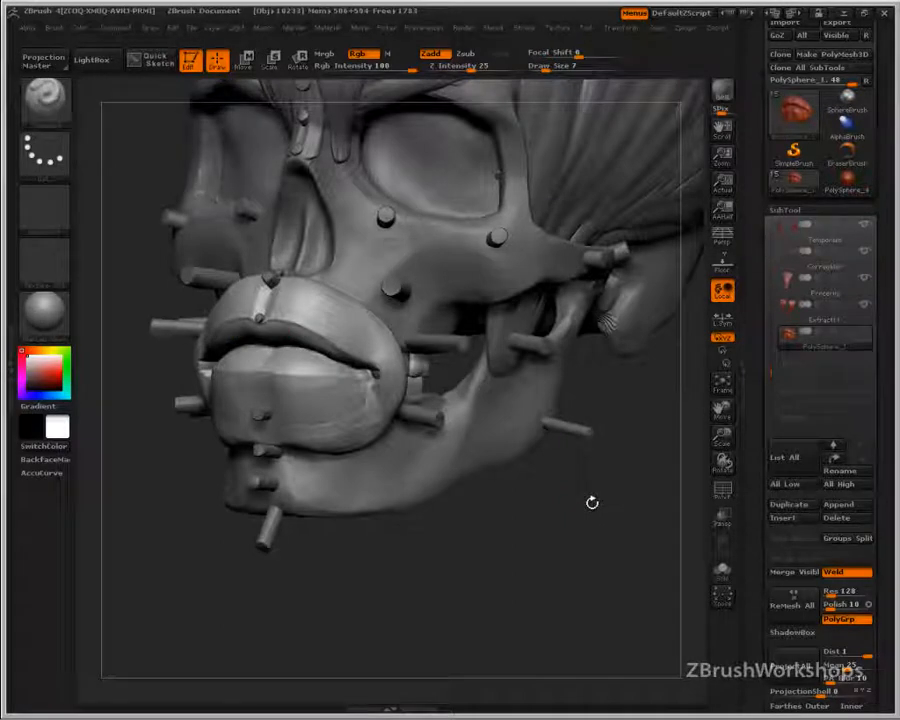
- Return to a front view of the skull and handwrite a note across the viewport beneath the jaw
mouse_move(556, 562)
mouse_down()
mouse_move(560, 552)
mouse_move(511, 584)
mouse_move(478, 587)
mouse_up()
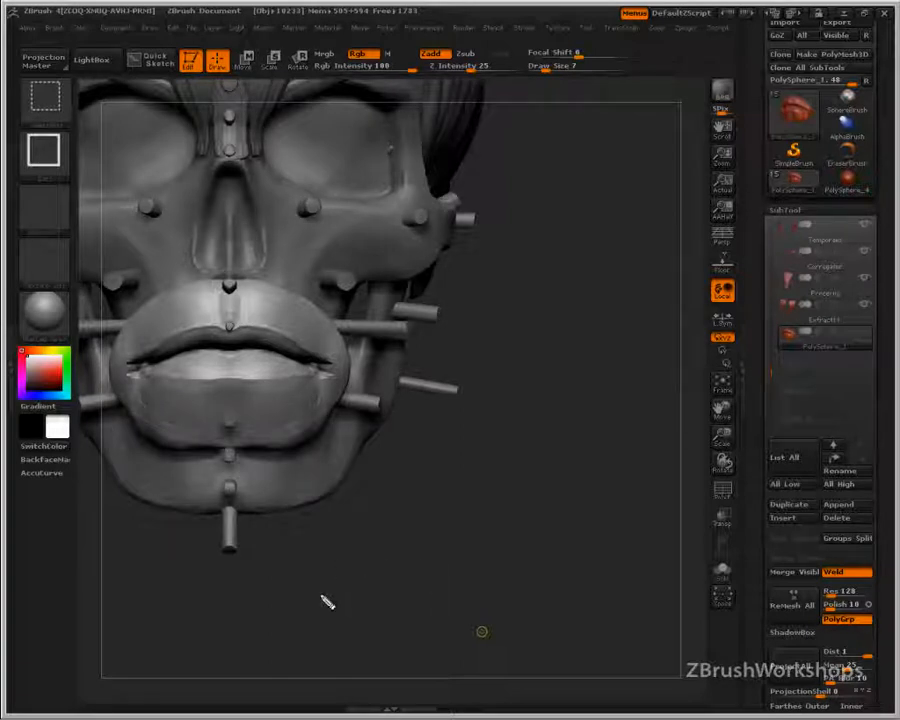
mouse_move(298, 547)
mouse_down()
mouse_move(284, 572)
mouse_move(318, 538)
mouse_up()
mouse_move(337, 550)
mouse_down()
mouse_move(320, 570)
mouse_move(334, 572)
mouse_move(381, 535)
mouse_move(411, 559)
mouse_up()
click(321, 570)
drag(400, 548, 400, 570)
mouse_move(448, 516)
mouse_down()
mouse_move(436, 532)
mouse_move(440, 571)
mouse_up()
click(463, 567)
mouse_move(480, 533)
mouse_down()
mouse_move(482, 544)
mouse_move(500, 547)
mouse_up()
mouse_move(492, 522)
mouse_down()
mouse_move(493, 568)
mouse_move(573, 533)
mouse_move(585, 544)
mouse_move(615, 526)
mouse_move(639, 560)
mouse_move(664, 521)
mouse_move(717, 568)
mouse_move(739, 542)
mouse_move(766, 546)
mouse_move(750, 562)
mouse_up()
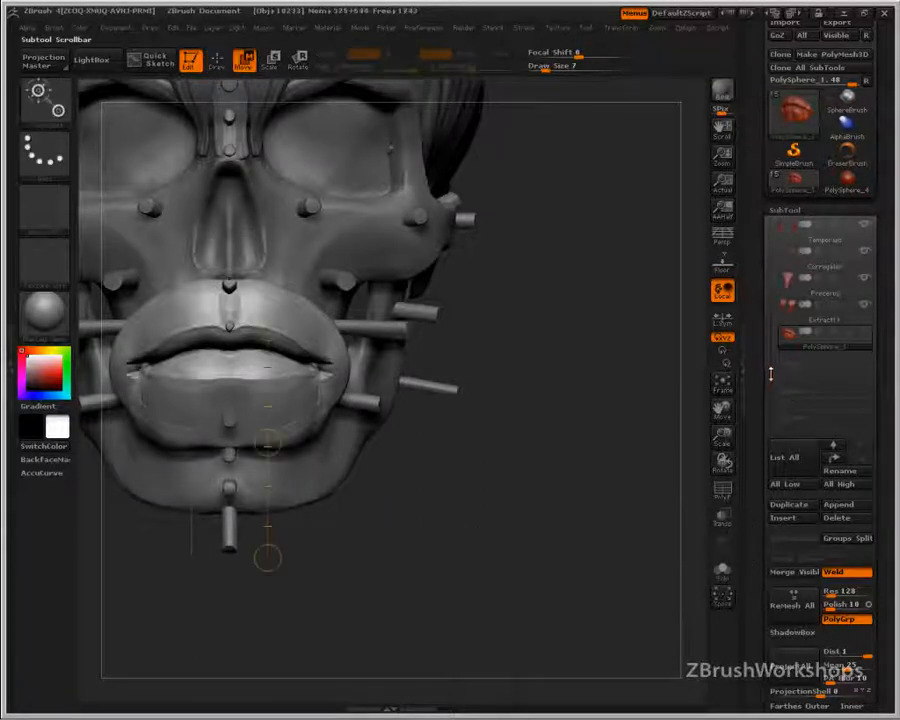
- Make the Extract3 jaw the active subtool and measure a lower front tooth's height with the Transpose line
click(785, 259)
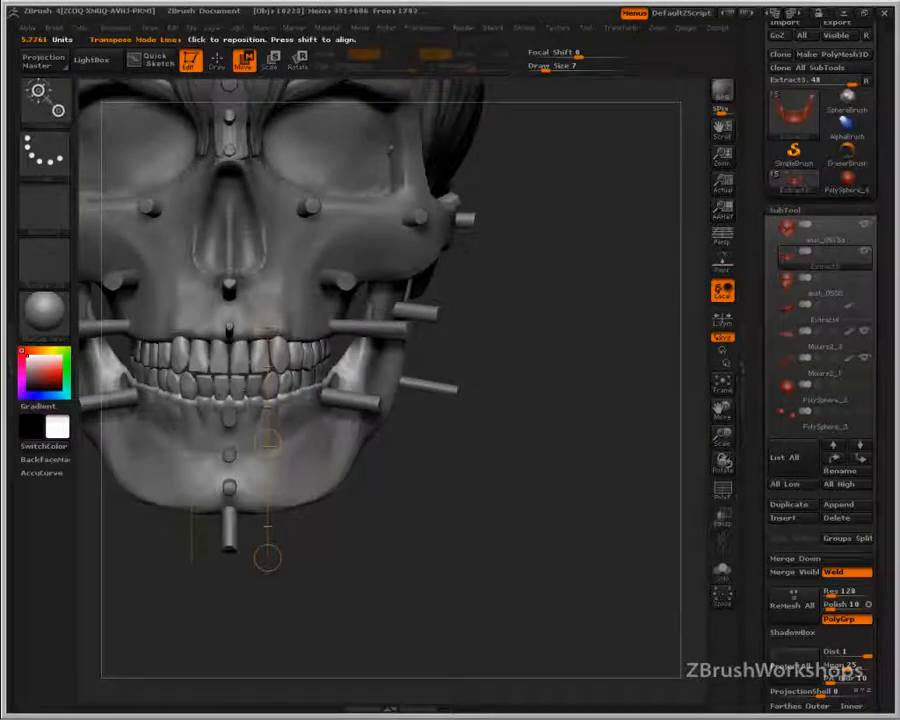
drag(238, 368, 240, 394)
alt+drag(538, 526, 559, 613)
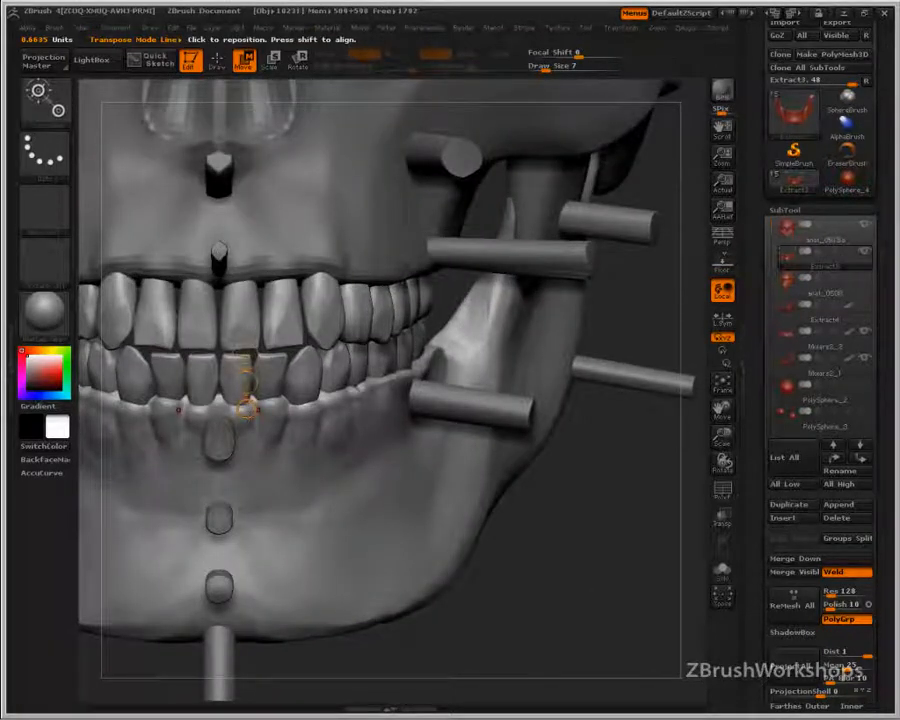
drag(249, 405, 245, 406)
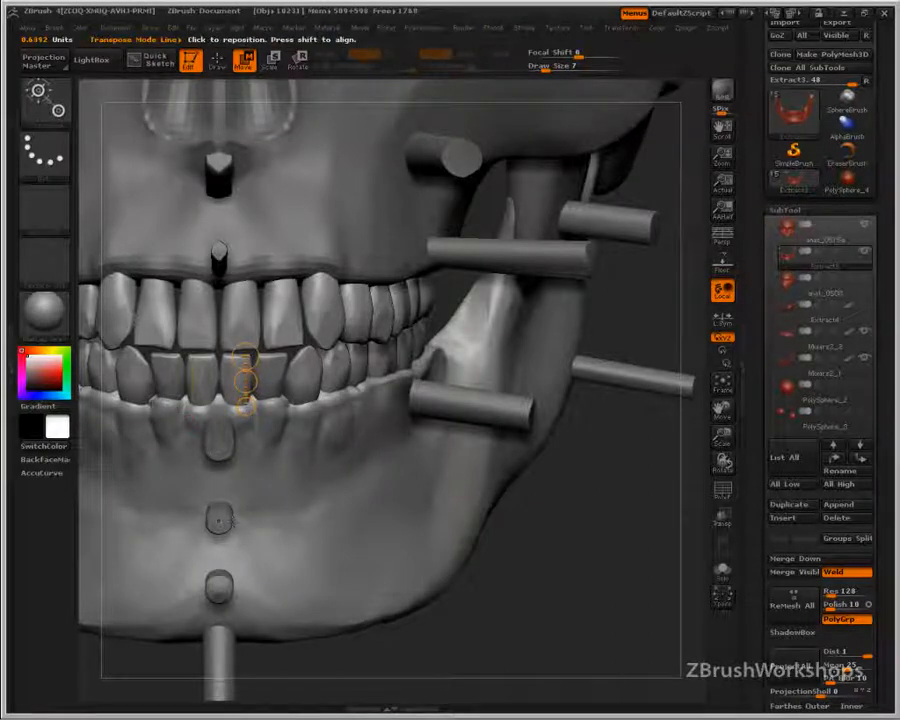
- Switch to the Windows Calculator and multiply the tooth height of 6.3 by 0.4
mouse_move(4, 190)
click(26, 55)
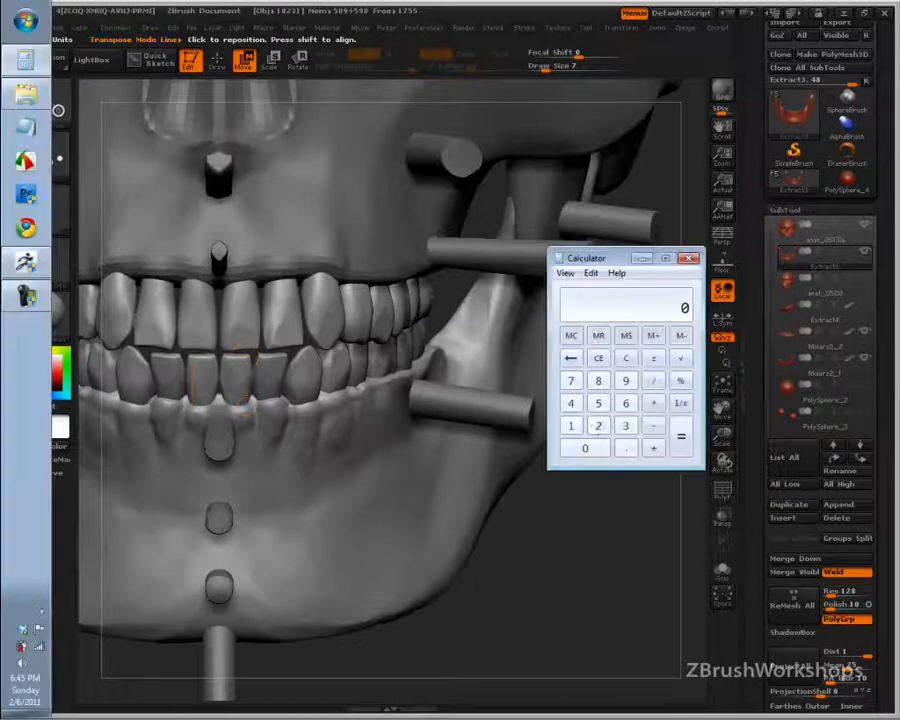
click(626, 403)
click(626, 448)
click(626, 426)
key(asterisk)
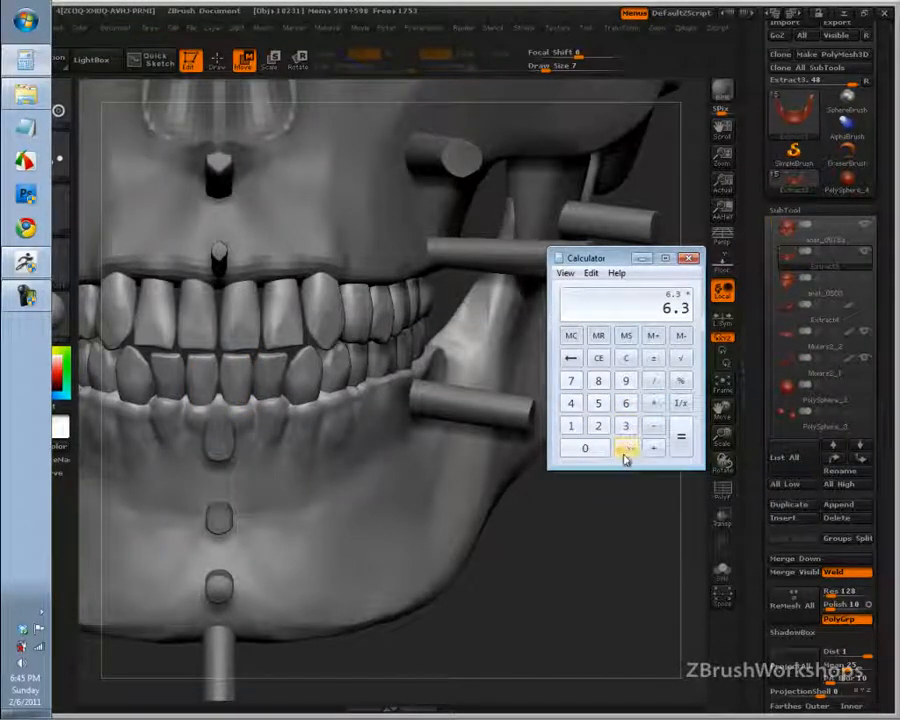
click(626, 448)
click(571, 403)
click(681, 437)
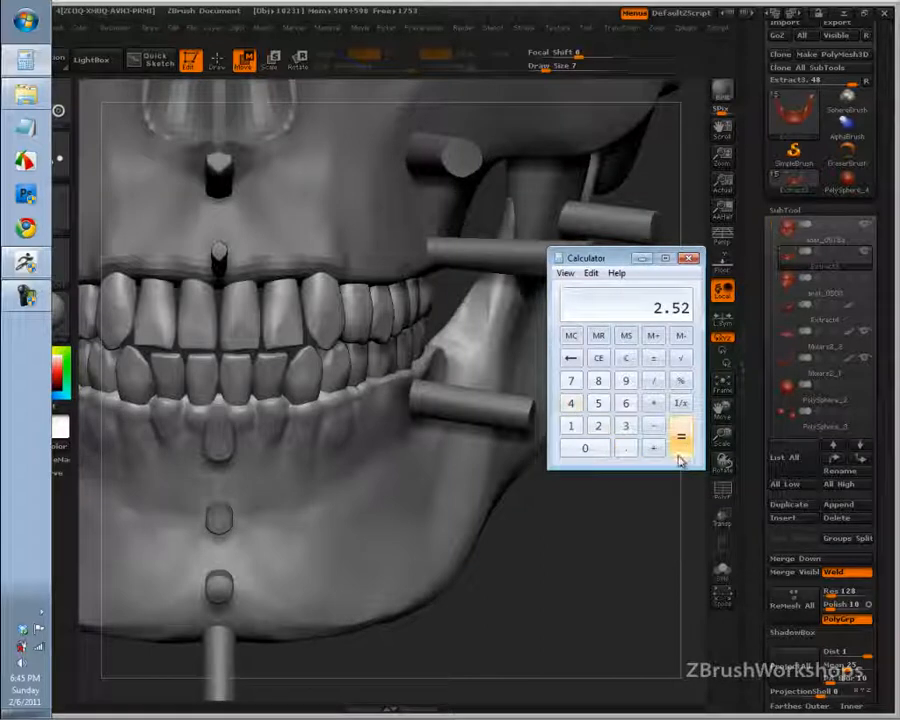
- Add 5.5 to the product to get the lower lip thickness, and close the Calculator
click(653, 448)
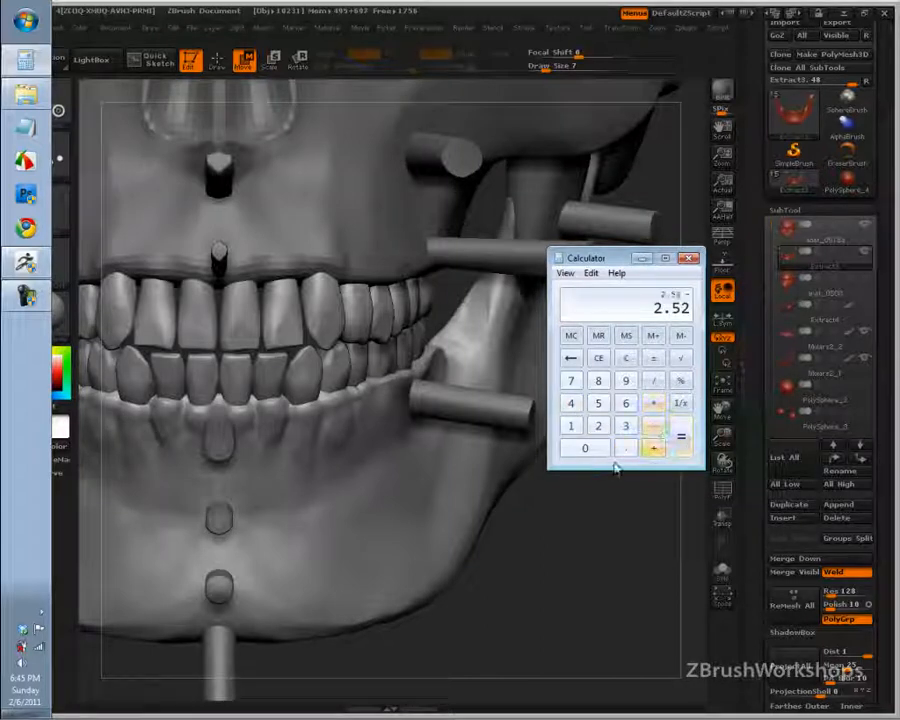
click(599, 405)
click(627, 450)
click(603, 409)
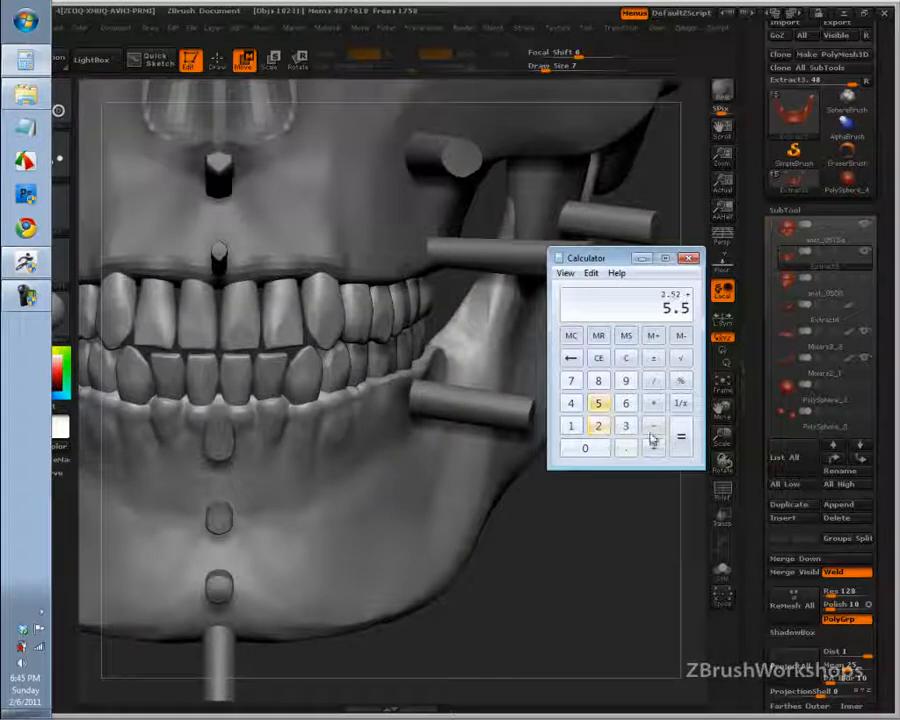
click(680, 437)
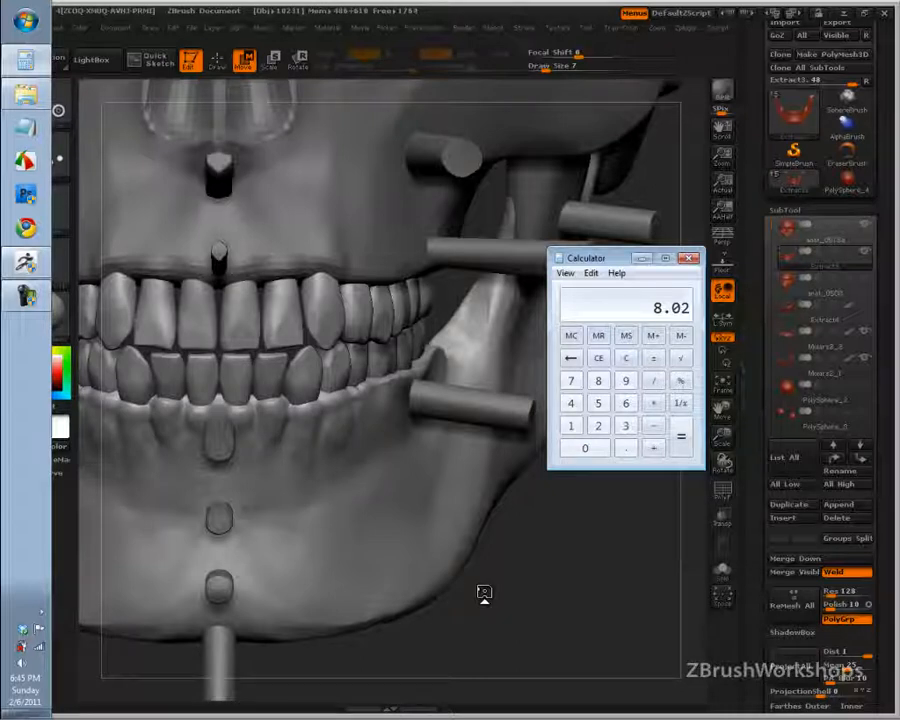
click(690, 259)
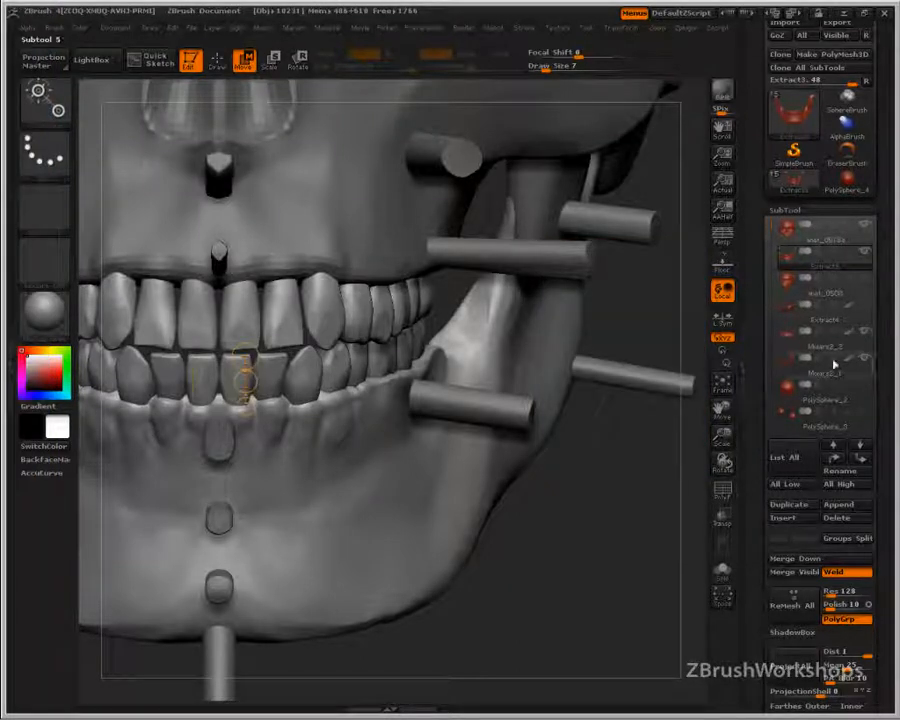
- Make the PolySphere_1 lips the active subtool and measure straight down from the lower lip's upper edge with the Transpose line
drag(770, 230, 771, 361)
click(777, 350)
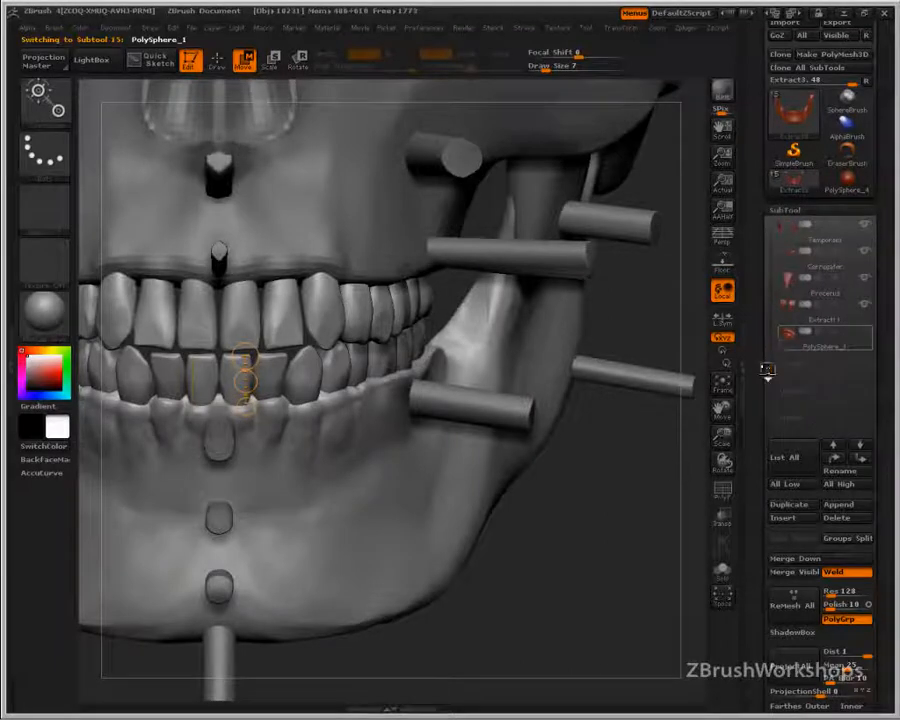
mouse_move(271, 290)
mouse_down()
mouse_move(271, 665)
mouse_move(297, 667)
mouse_up()
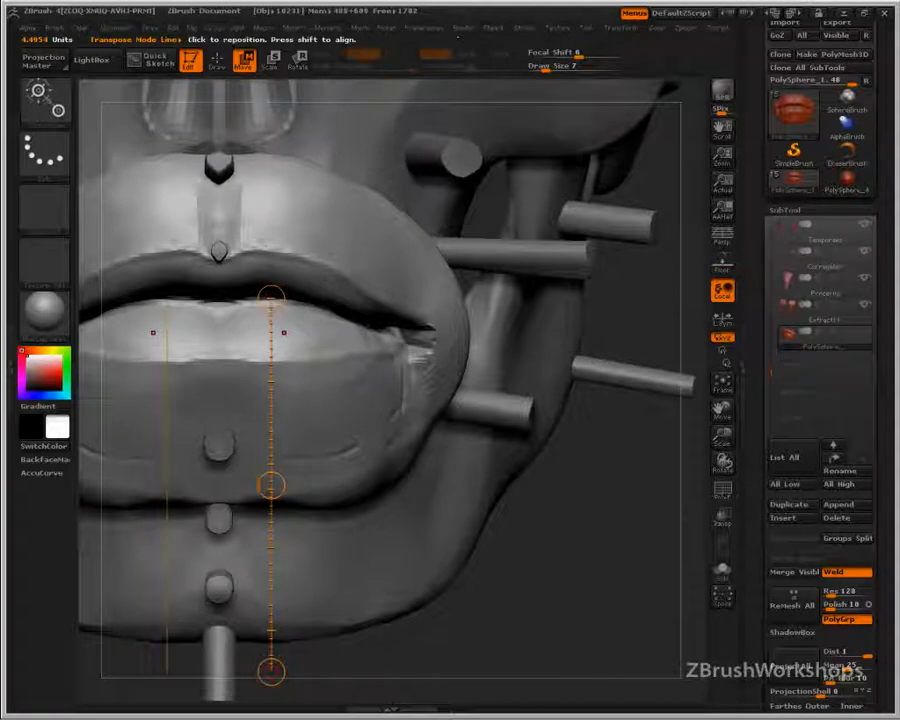
key(alt+Tab)
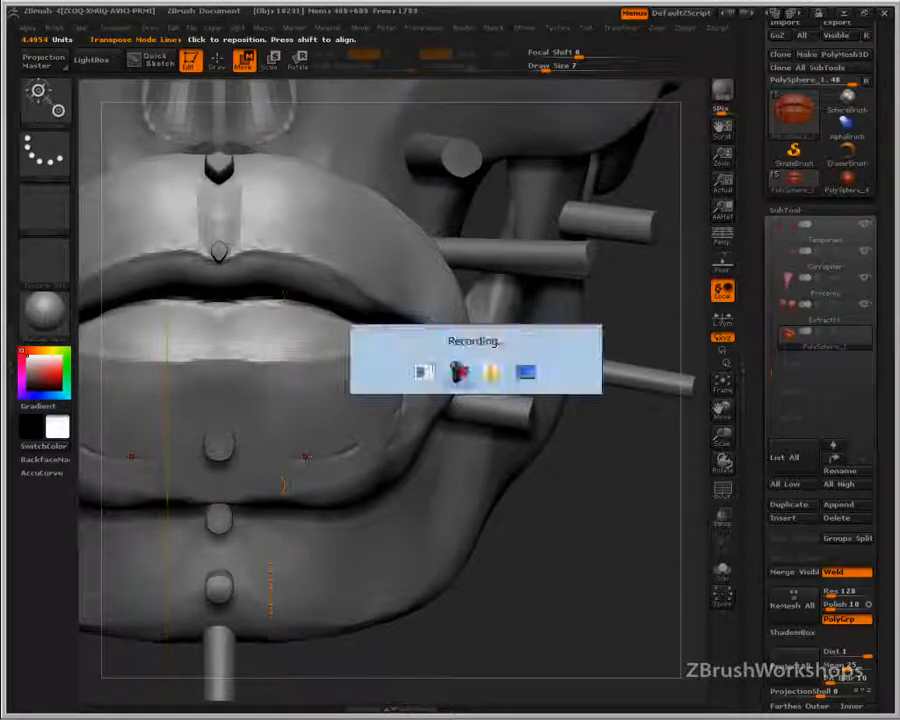
key(alt+shift+Tab)
- Return to Draw mode and nudge the lower lip's front edge using the Move brush at draw size 42
mouse_move(601, 555)
mouse_down()
mouse_move(566, 412)
mouse_move(612, 453)
mouse_move(661, 457)
mouse_up()
key(q)
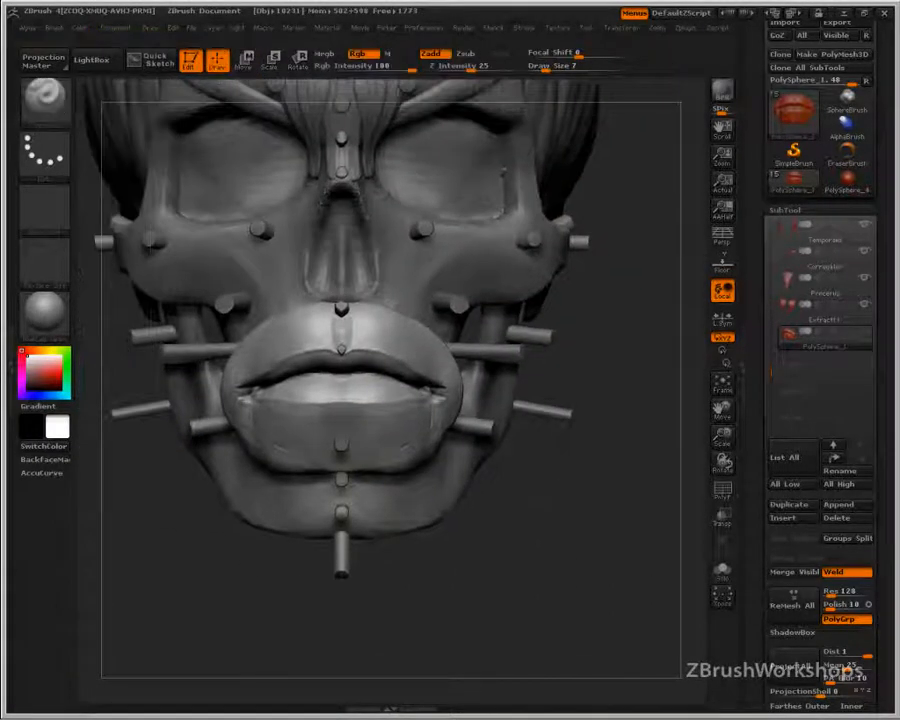
key(s)
click(394, 407)
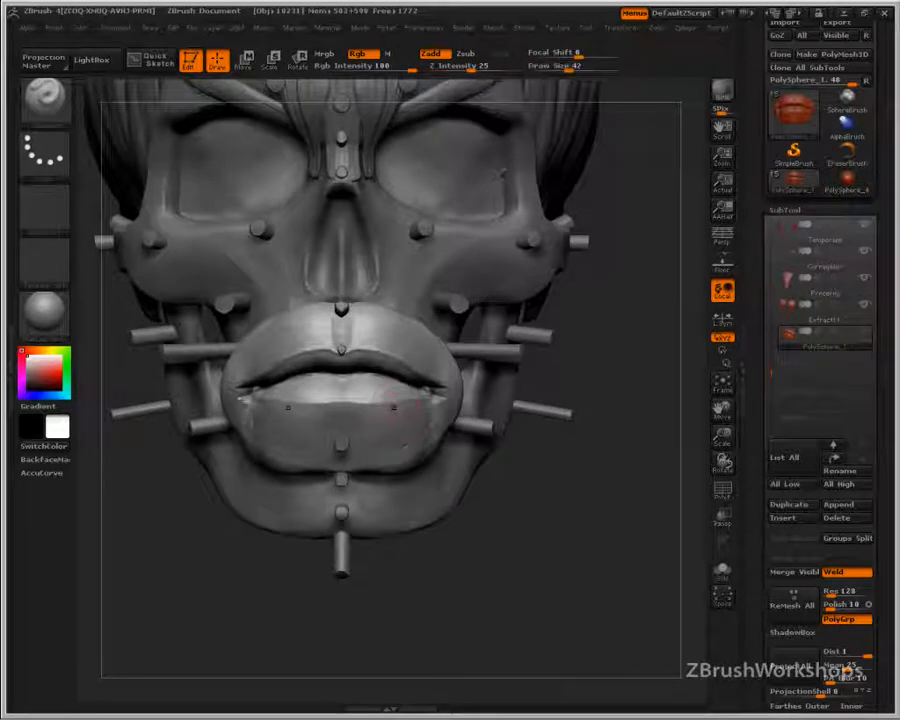
key(b)
key(m)
key(v)
drag(372, 400, 373, 403)
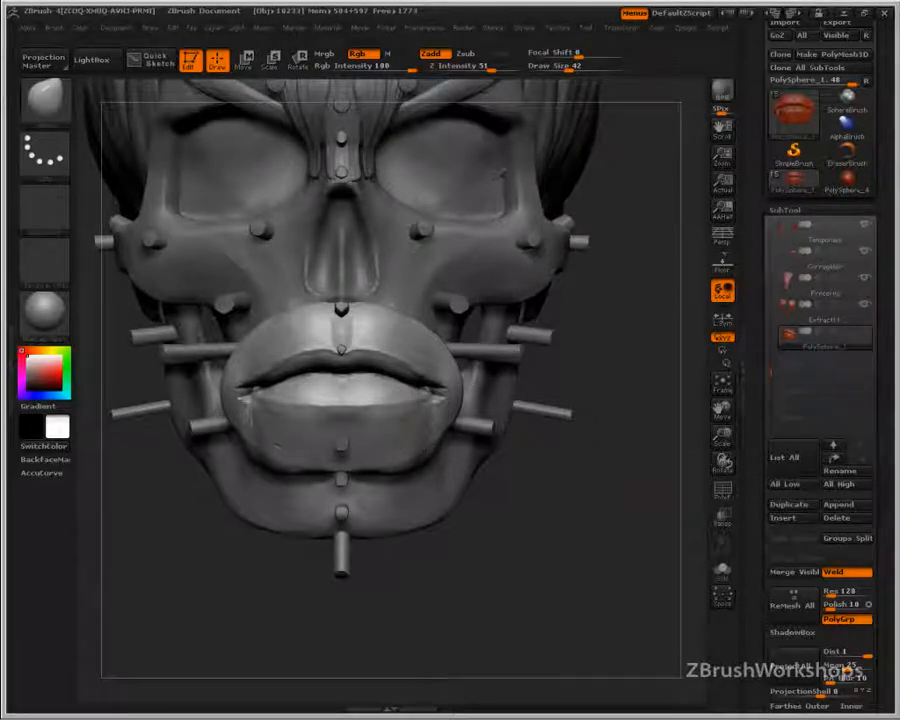
- From a three-quarter view of the skull, outline the edges of the lower and upper lips with white annotation lines
alt+drag(629, 503, 510, 316)
drag(632, 478, 534, 490)
alt+drag(590, 500, 618, 572)
drag(536, 528, 612, 514)
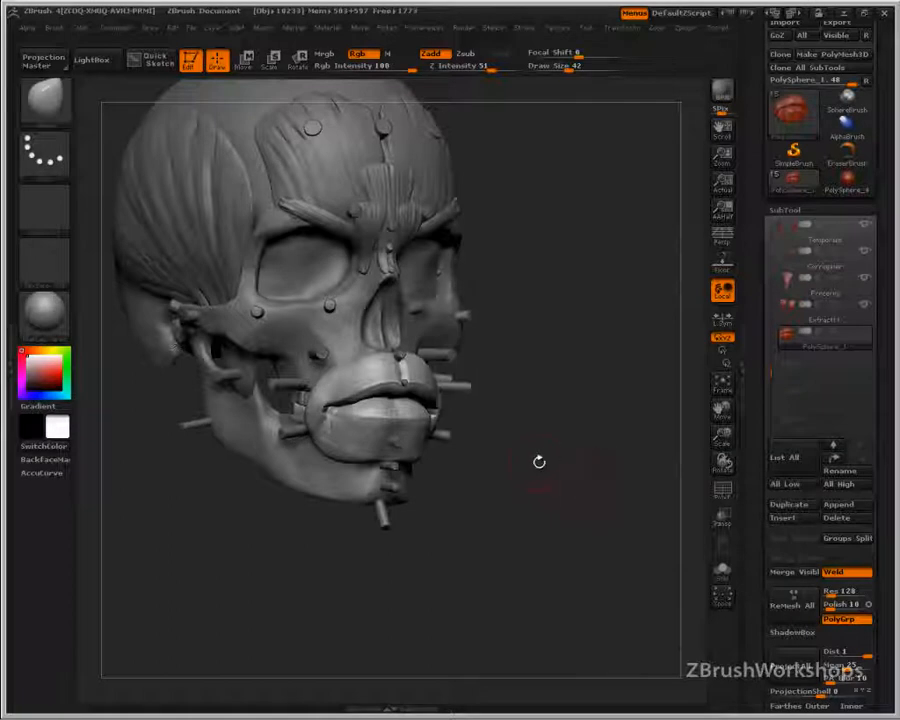
mouse_move(546, 440)
alt+mouse_down()
mouse_move(580, 544)
mouse_move(591, 547)
alt+mouse_up()
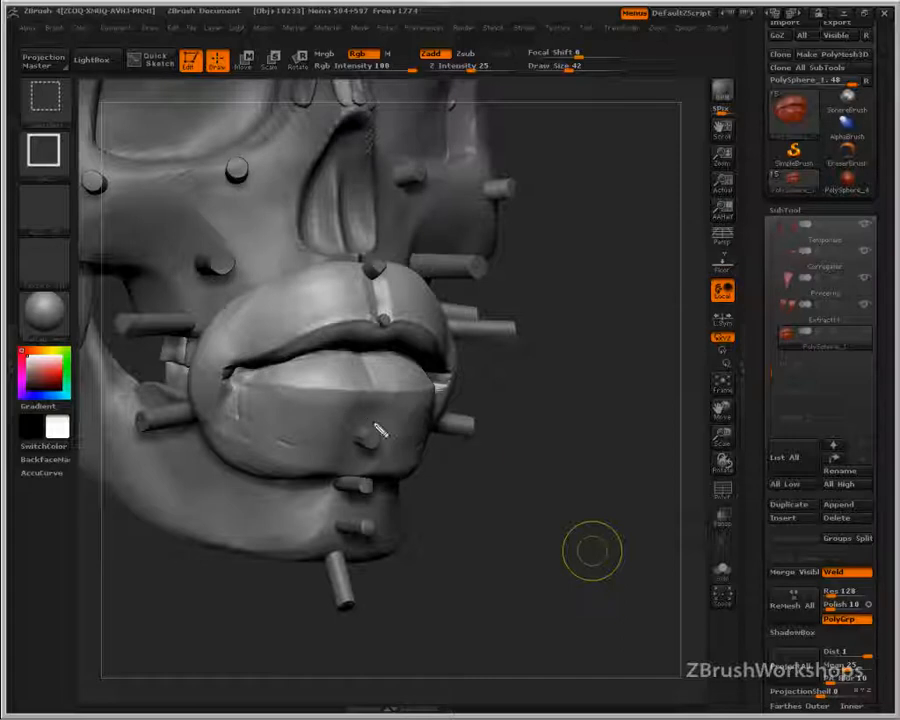
mouse_move(355, 354)
mouse_down()
mouse_move(232, 370)
mouse_move(440, 396)
mouse_move(395, 355)
mouse_move(352, 352)
mouse_up()
drag(420, 373, 240, 375)
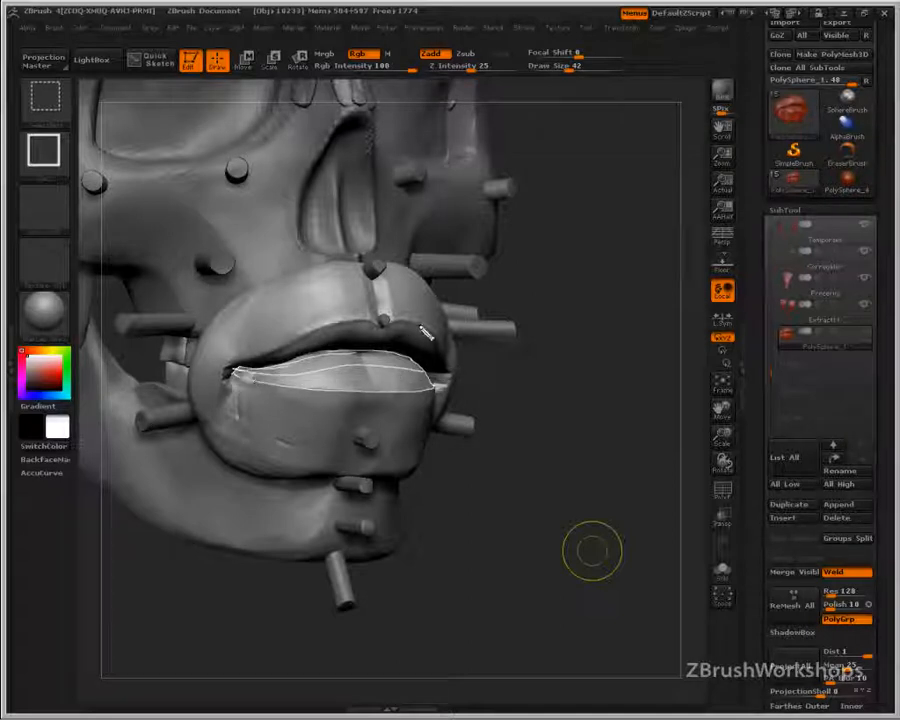
mouse_move(296, 346)
mouse_down()
mouse_move(241, 368)
mouse_move(230, 384)
mouse_move(235, 372)
mouse_move(253, 374)
mouse_up()
drag(428, 340, 456, 388)
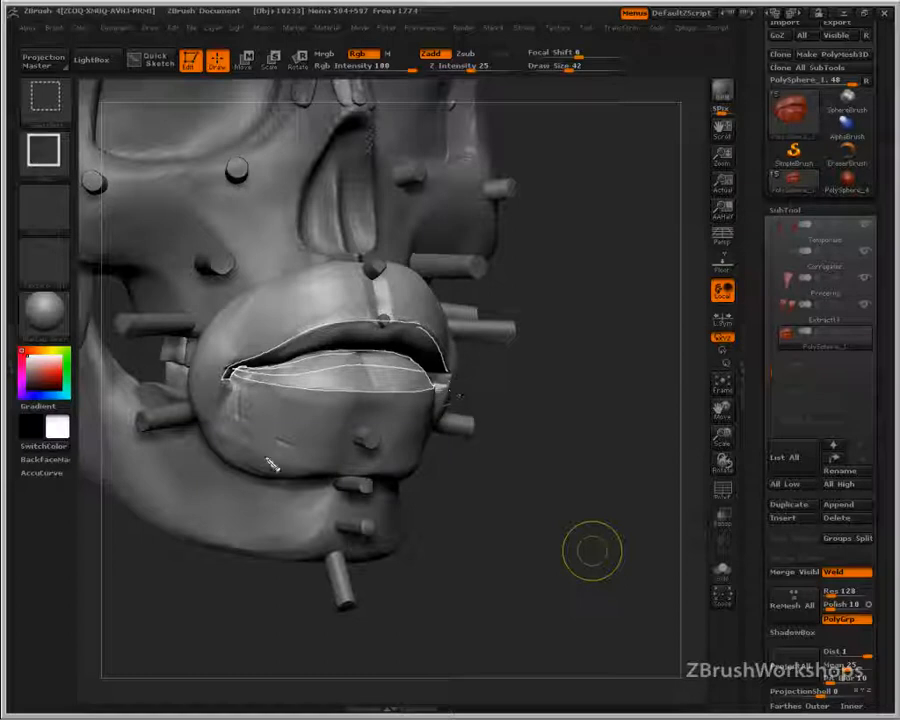
- Annotate the outer contour beside the mouth corner and fill the upper lip with white lines fanning from that corner to the philtrum
mouse_move(207, 358)
mouse_down()
mouse_move(198, 398)
mouse_move(215, 420)
mouse_move(203, 460)
mouse_up()
mouse_move(230, 385)
mouse_down()
mouse_move(251, 331)
mouse_move(347, 268)
mouse_move(258, 298)
mouse_move(193, 383)
mouse_up()
mouse_move(258, 291)
mouse_down()
mouse_move(207, 347)
mouse_move(223, 356)
mouse_up()
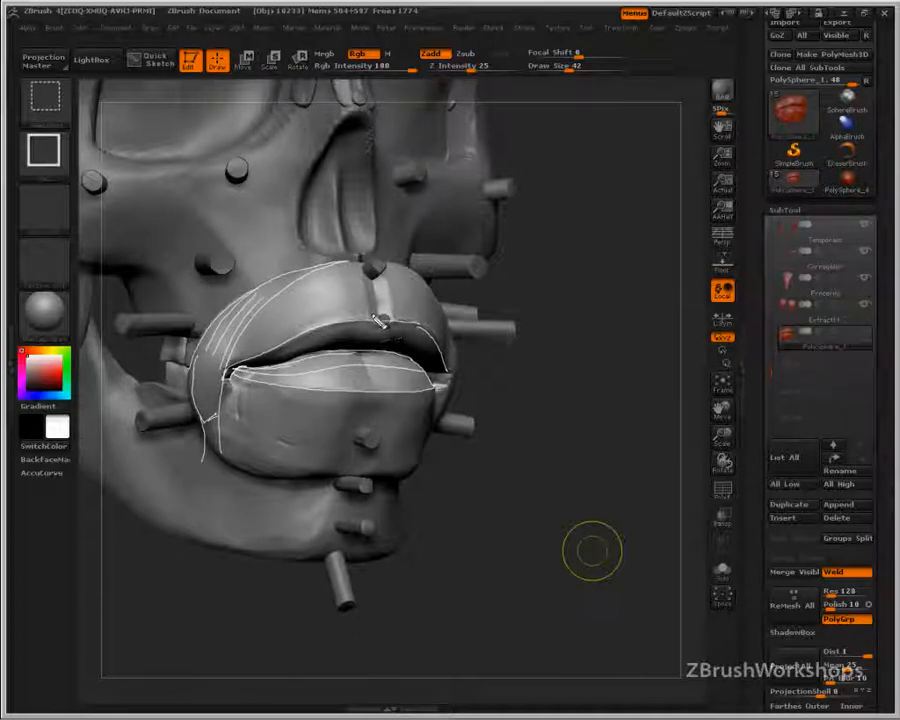
mouse_move(328, 317)
mouse_down()
mouse_move(374, 311)
mouse_move(372, 280)
mouse_up()
mouse_move(335, 277)
mouse_down()
mouse_move(370, 273)
mouse_move(325, 281)
mouse_move(265, 320)
mouse_move(231, 362)
mouse_move(266, 319)
mouse_move(229, 369)
mouse_up()
drag(266, 328, 247, 356)
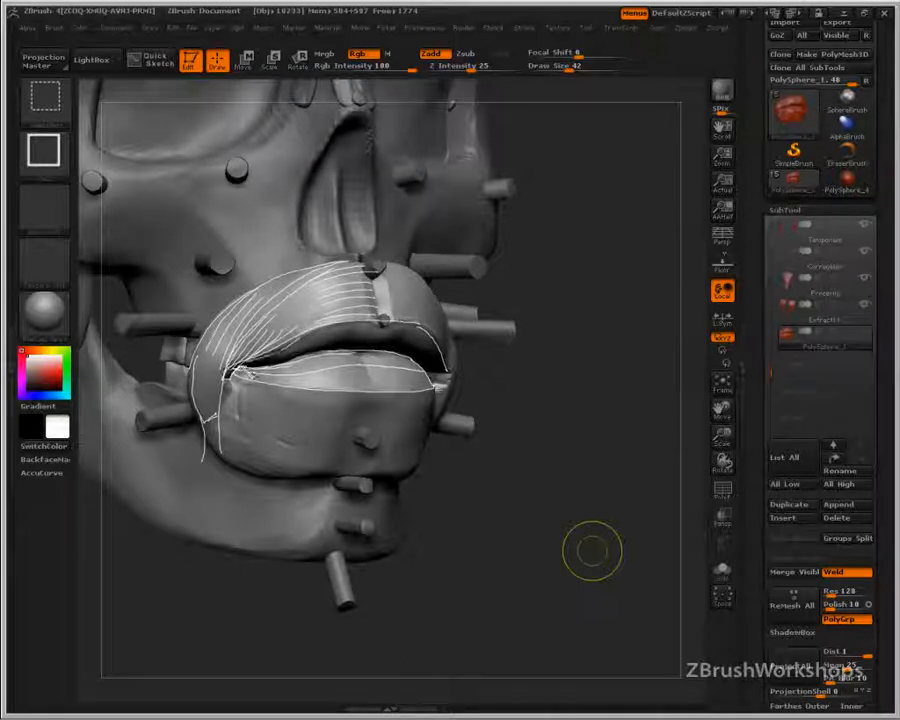
- Draw a white contour grid over the lower lip, with vertical lines down to its base and curved cross lines along its width
mouse_move(232, 373)
mouse_down()
mouse_move(237, 484)
mouse_move(221, 434)
mouse_move(227, 490)
mouse_up()
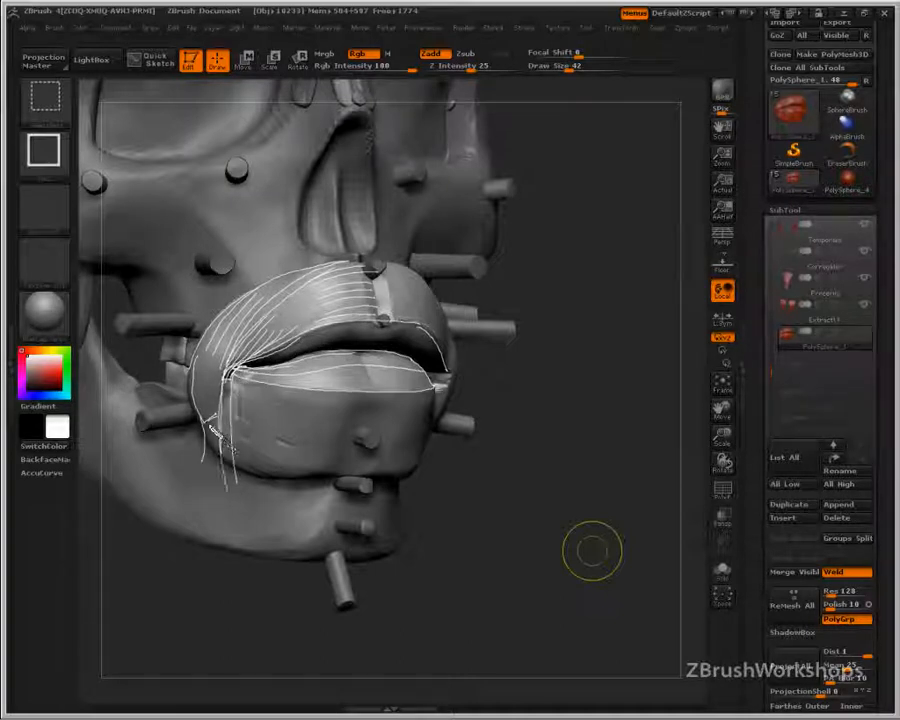
mouse_move(193, 393)
mouse_down()
mouse_move(229, 393)
mouse_move(280, 412)
mouse_up()
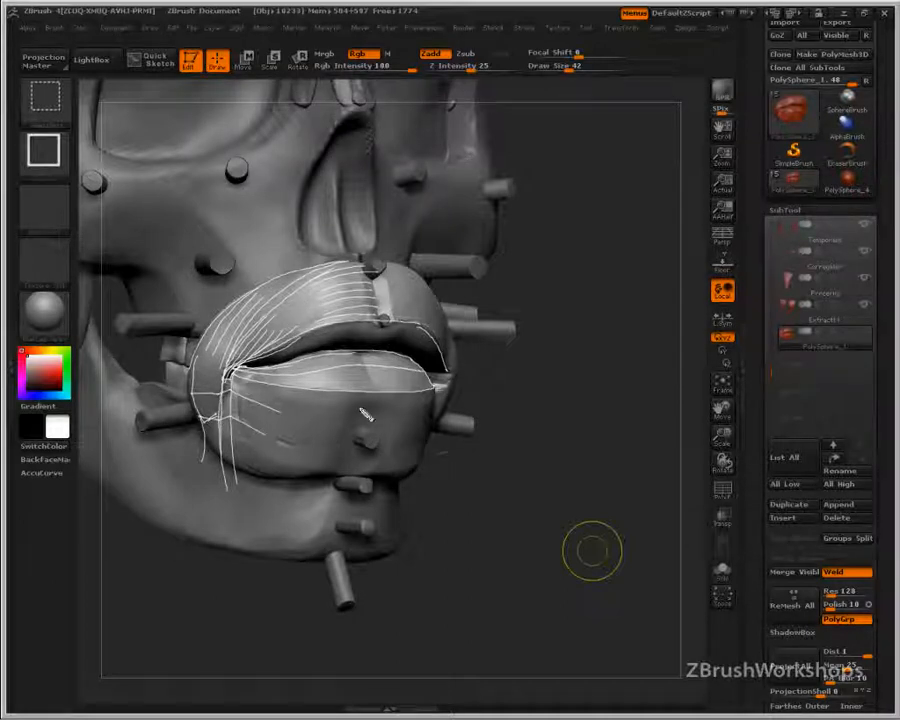
drag(382, 418, 346, 418)
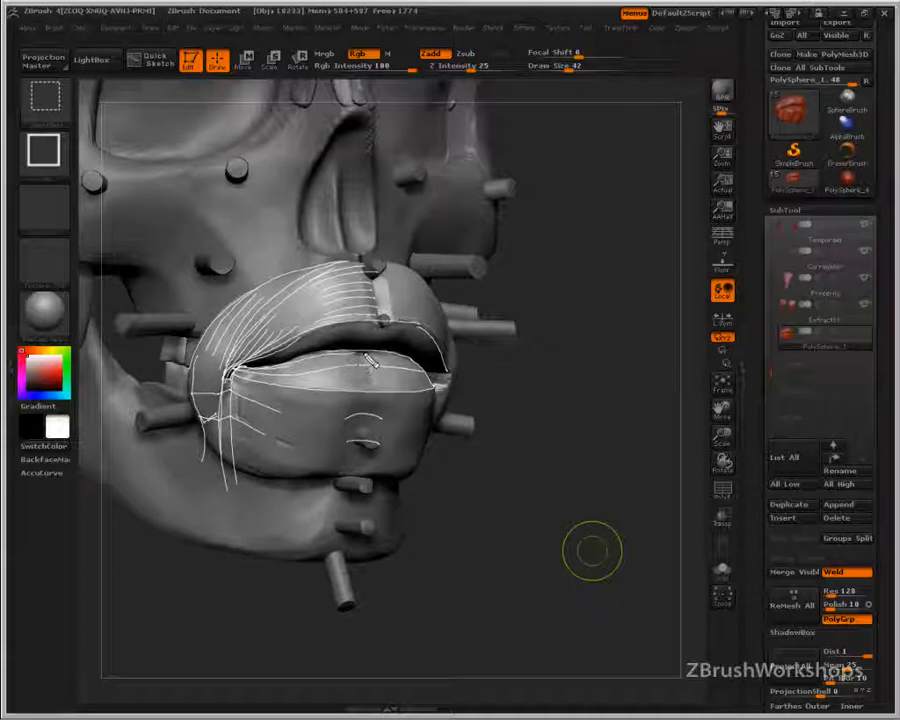
drag(368, 357, 367, 478)
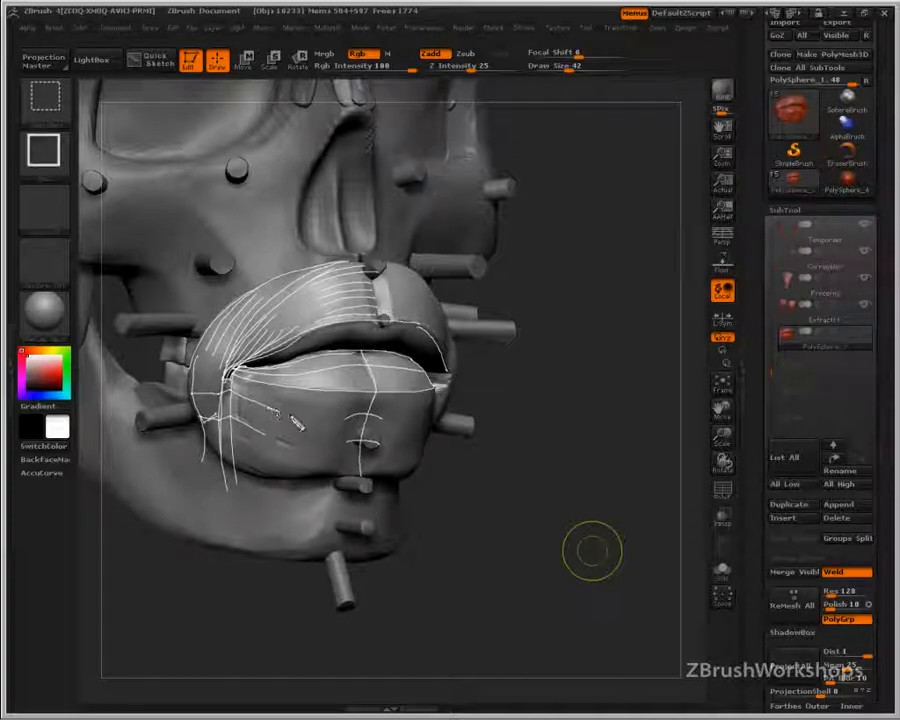
drag(347, 418, 386, 428)
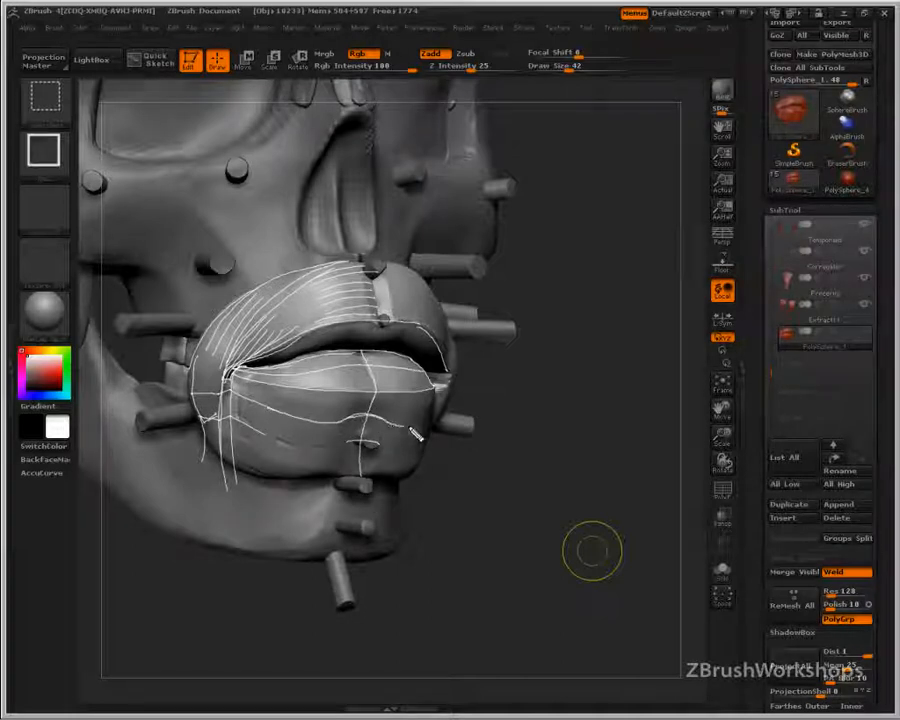
mouse_move(235, 417)
mouse_down()
mouse_move(318, 450)
mouse_move(366, 443)
mouse_move(404, 458)
mouse_move(428, 452)
mouse_move(440, 403)
mouse_up()
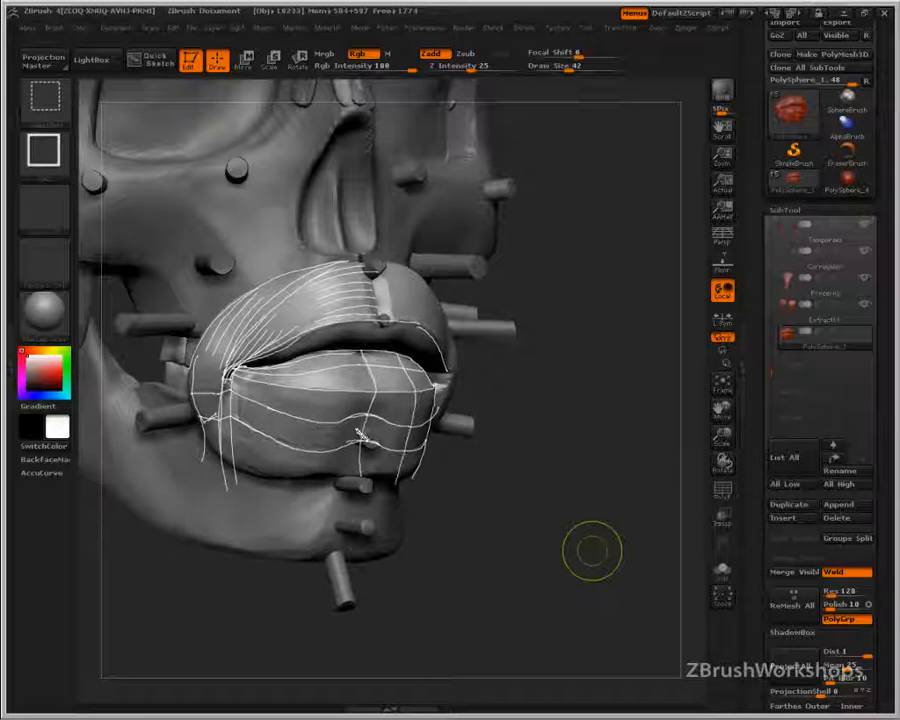
drag(317, 383, 308, 490)
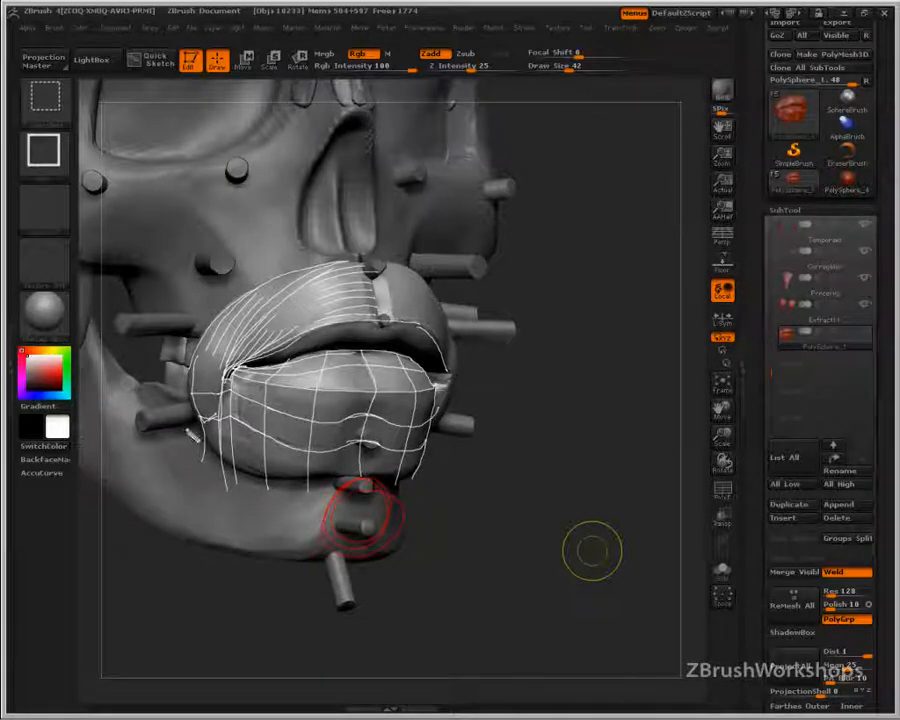
- Mark the surrounding muscle directions with red lines from the cheeks down to the upper lip and from the mouth corner to the jaw
mouse_move(184, 422)
mouse_down()
mouse_move(250, 537)
mouse_move(278, 554)
mouse_up()
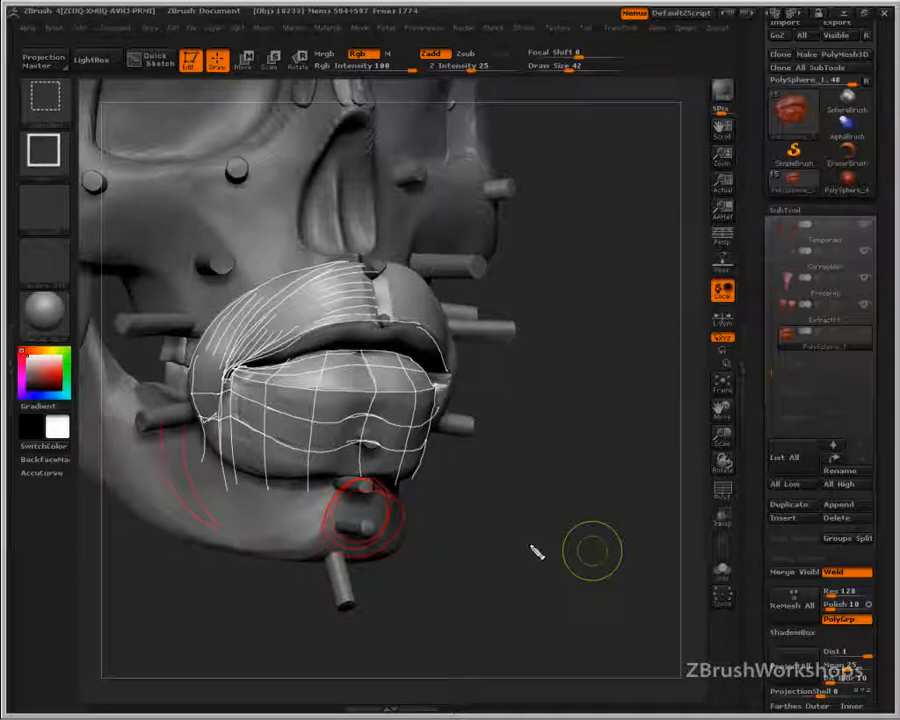
mouse_move(86, 226)
mouse_down()
mouse_move(101, 250)
mouse_move(250, 345)
mouse_up()
drag(168, 211, 236, 312)
drag(204, 185, 245, 295)
drag(237, 186, 264, 284)
drag(265, 183, 284, 264)
drag(397, 195, 391, 254)
drag(446, 191, 405, 261)
drag(474, 195, 424, 278)
mouse_move(498, 208)
mouse_down()
mouse_move(480, 270)
mouse_move(455, 308)
mouse_up()
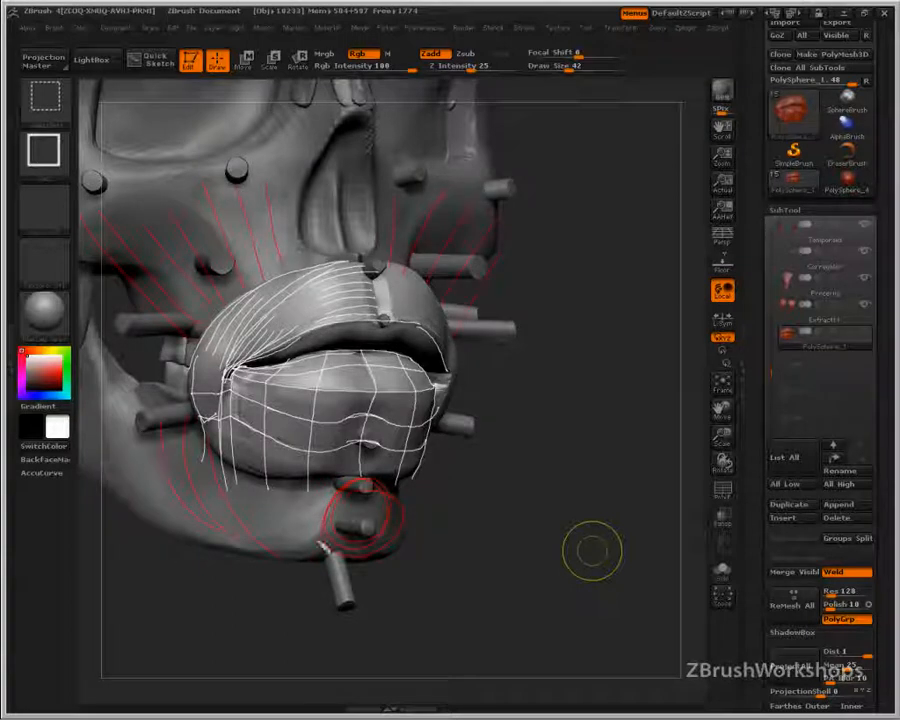
mouse_move(173, 405)
mouse_down()
mouse_move(207, 521)
mouse_move(238, 541)
mouse_up()
drag(200, 449, 243, 540)
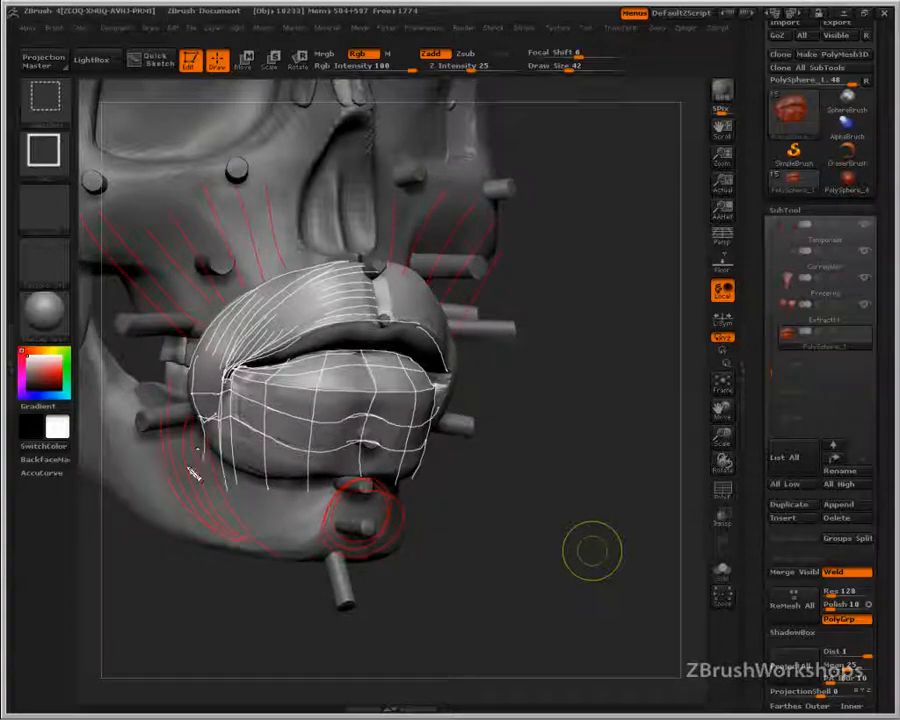